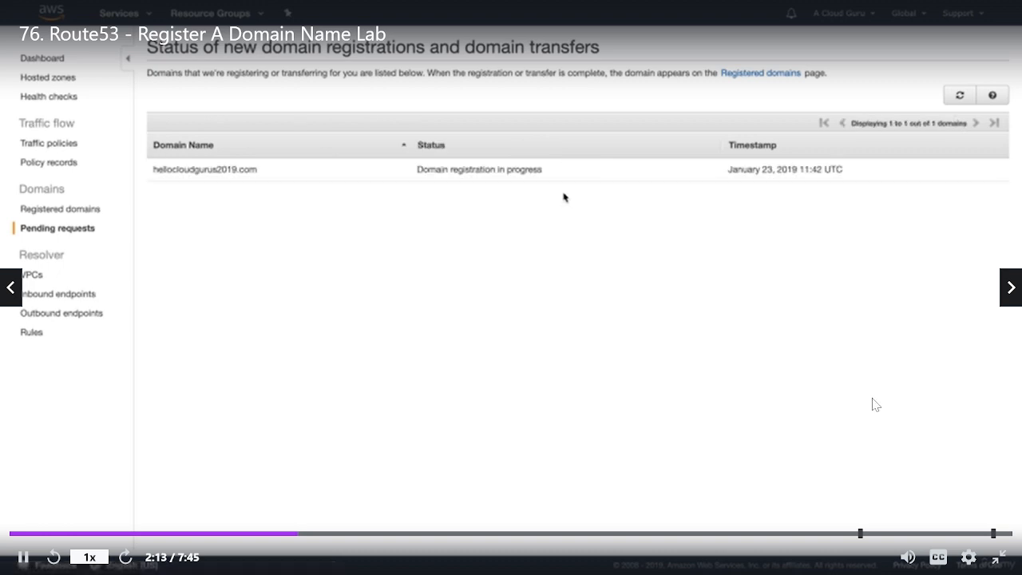
click(849, 243)
click(1006, 172)
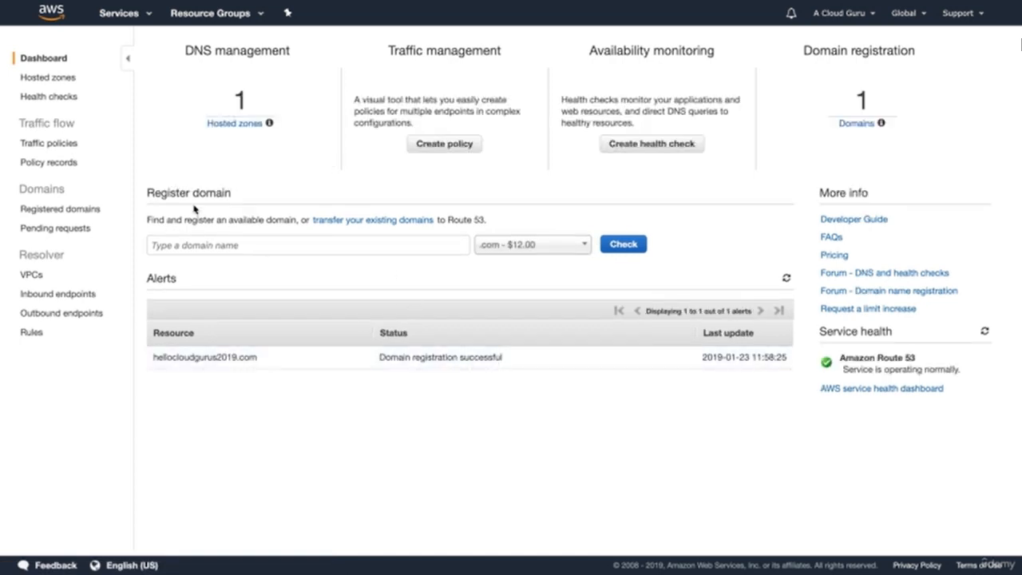
Step: Open the Route 53 hosted zones and view the details of the hellocloudgurus2019.com zone
click(239, 128)
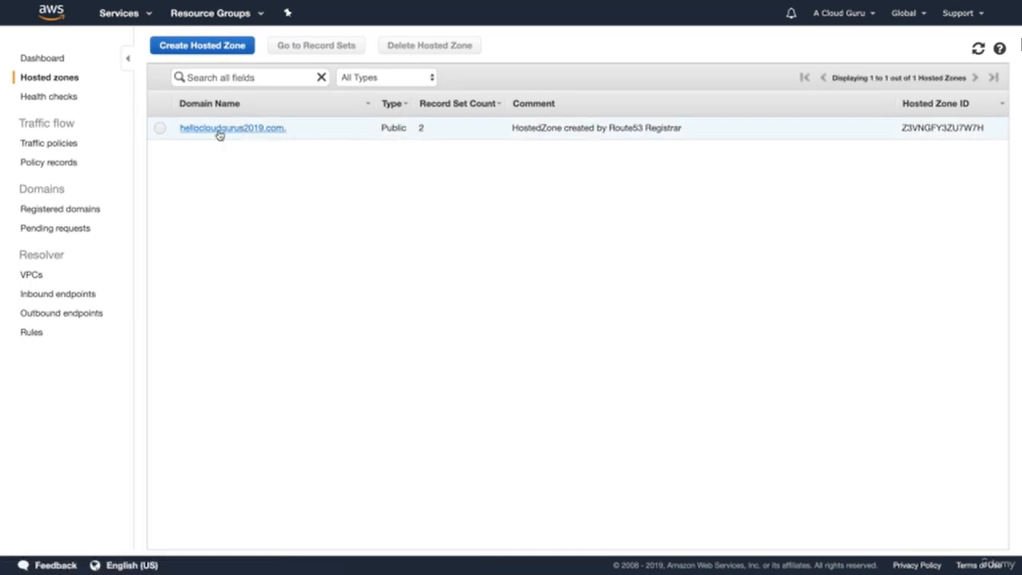
click(160, 129)
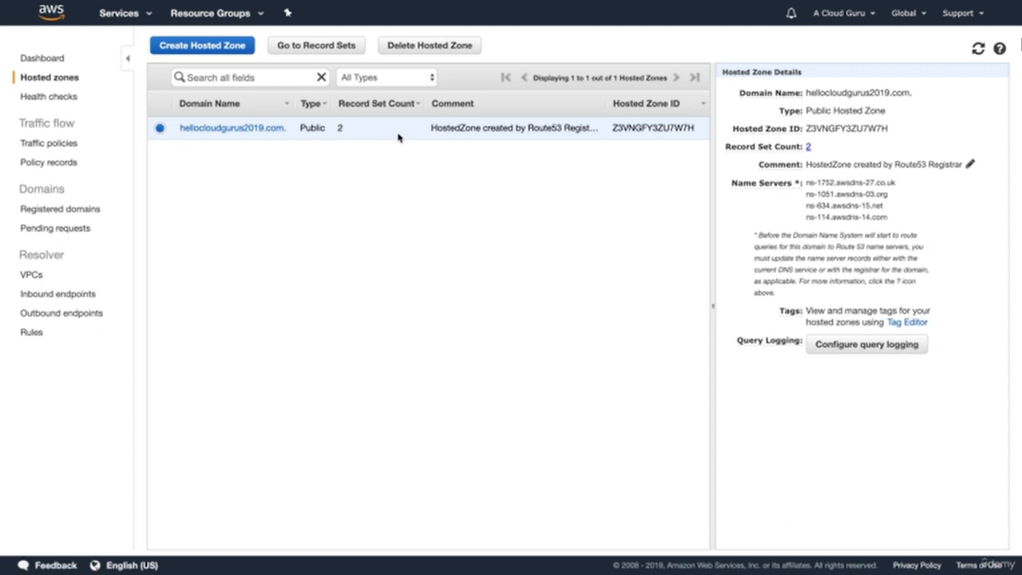
Step: Start launching an EC2 instance in Ireland with the 64-bit (x86) Amazon Linux 2 AMI and the t2.micro type
click(124, 21)
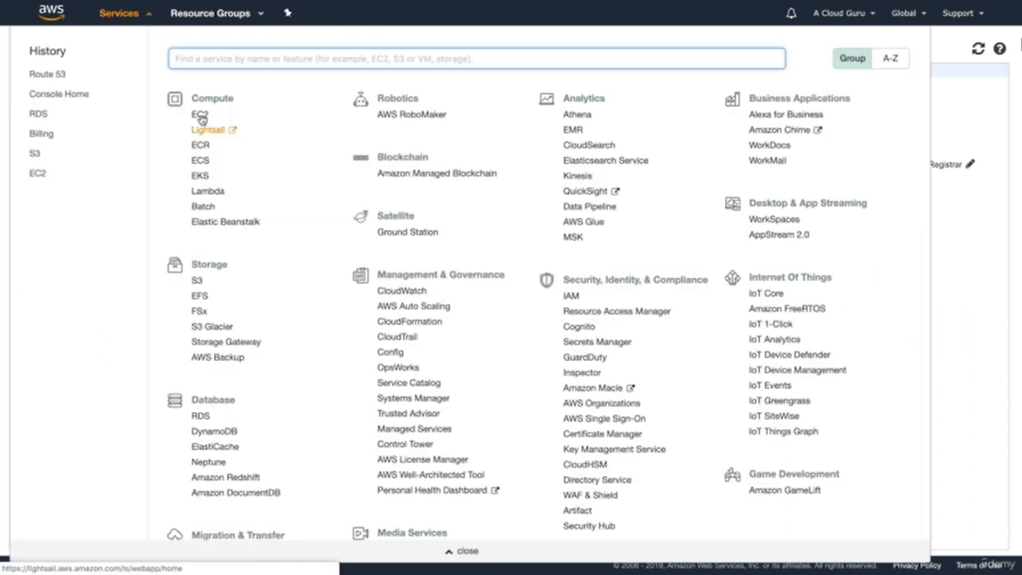
click(200, 115)
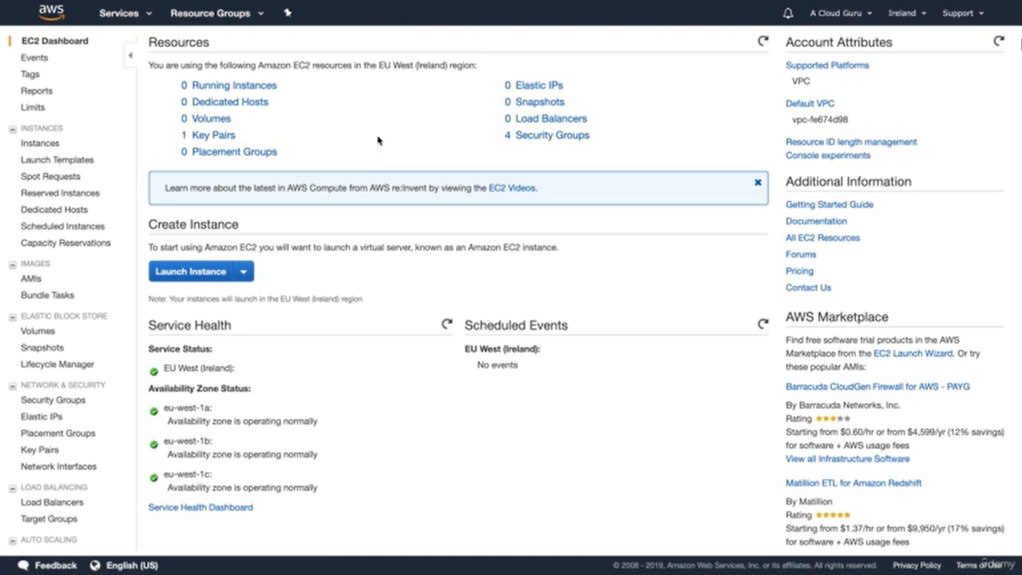
click(183, 278)
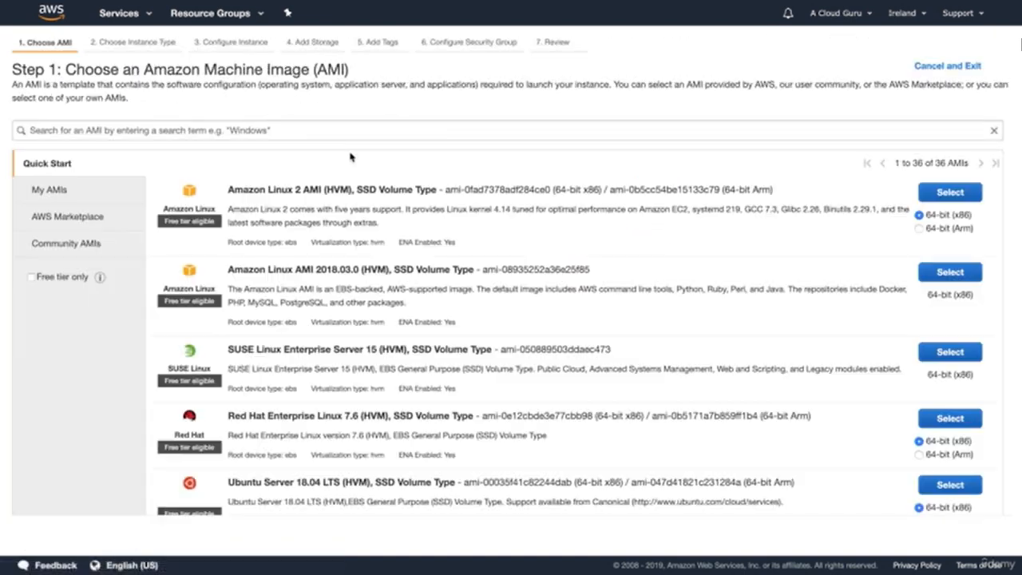
click(948, 192)
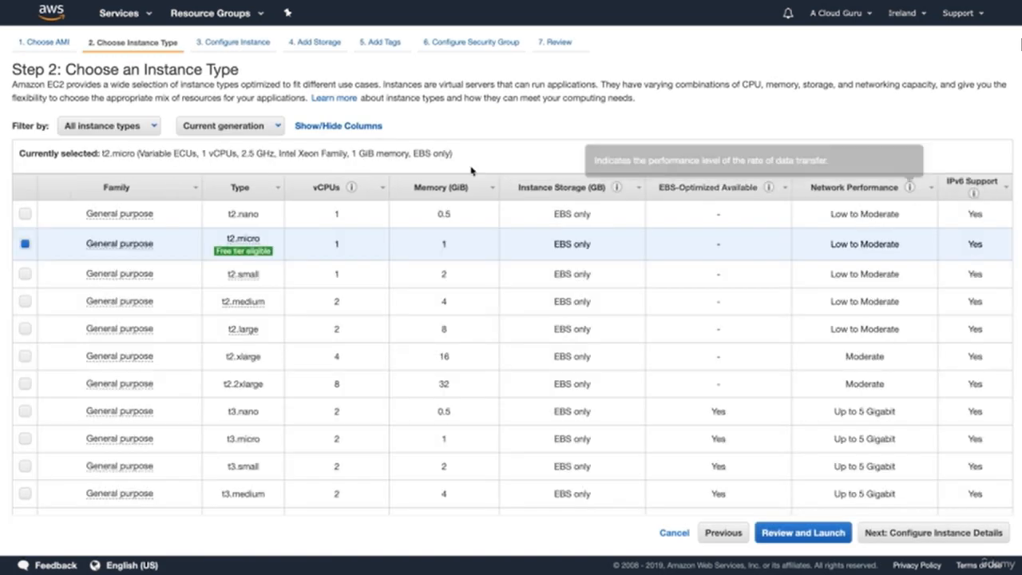
click(923, 531)
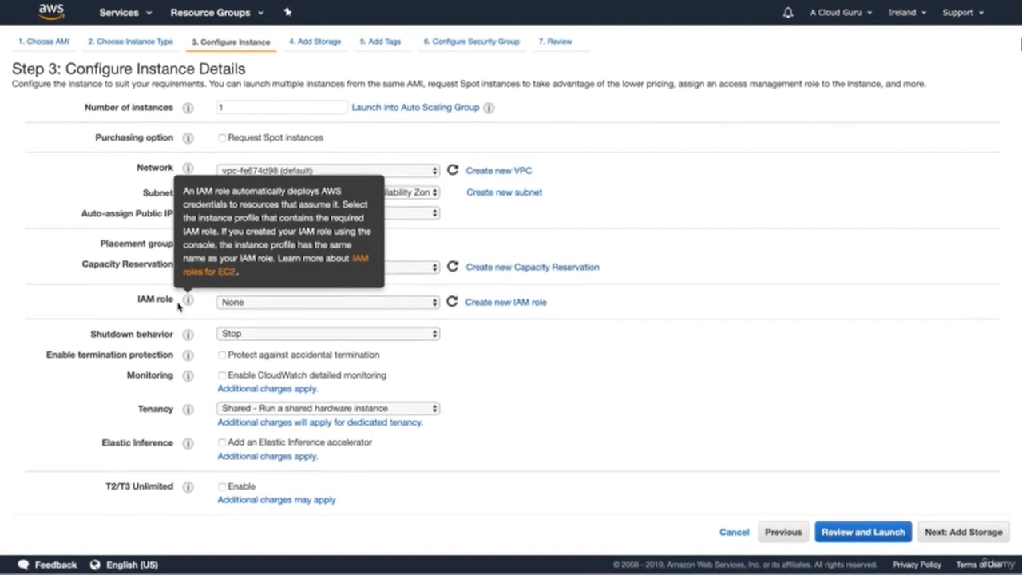
Step: Go through the lines of WebServerScript.sh in the text editor and copy the whole script
scroll(171, 484, down, 1)
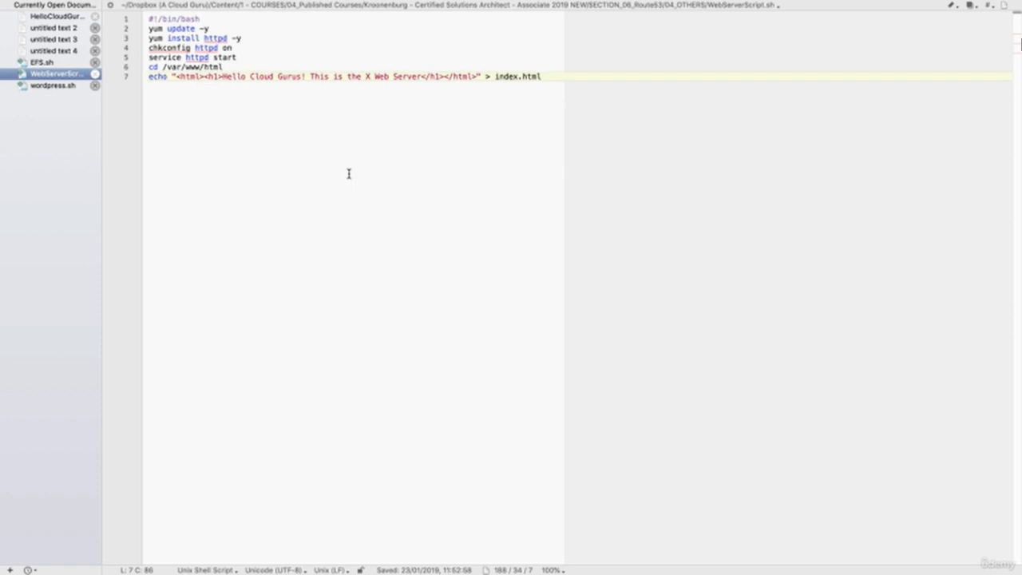
click(172, 20)
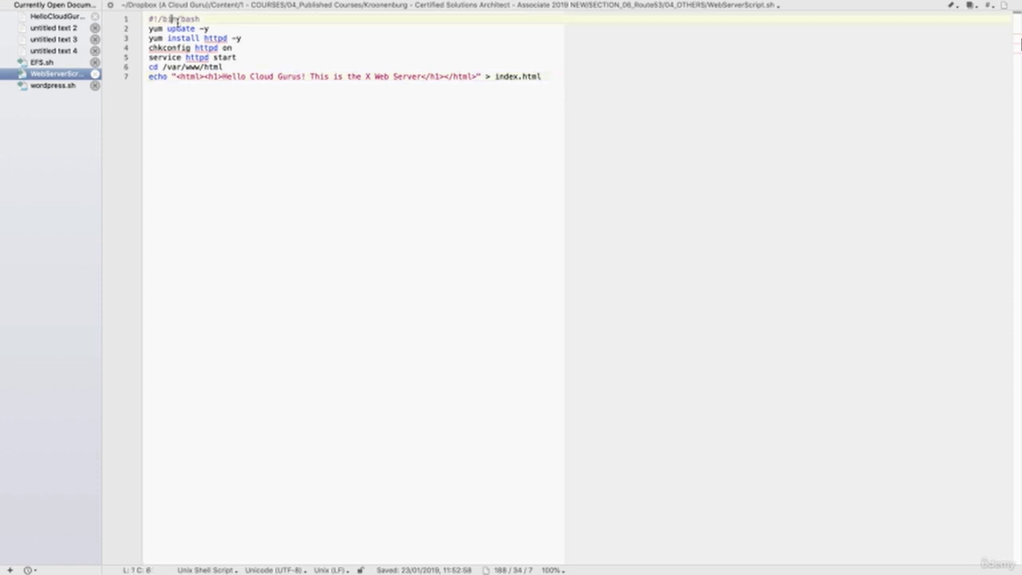
click(176, 29)
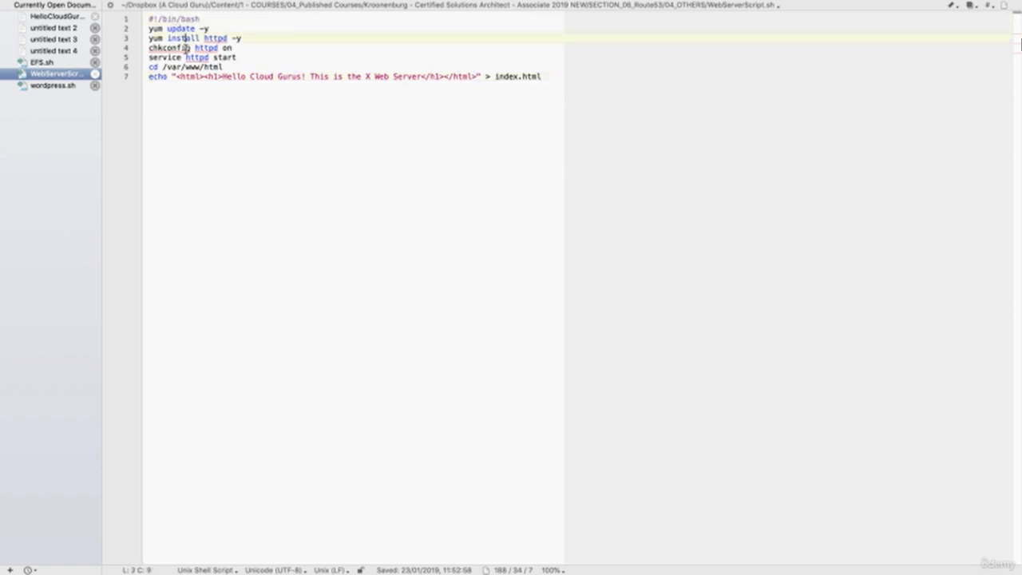
click(173, 48)
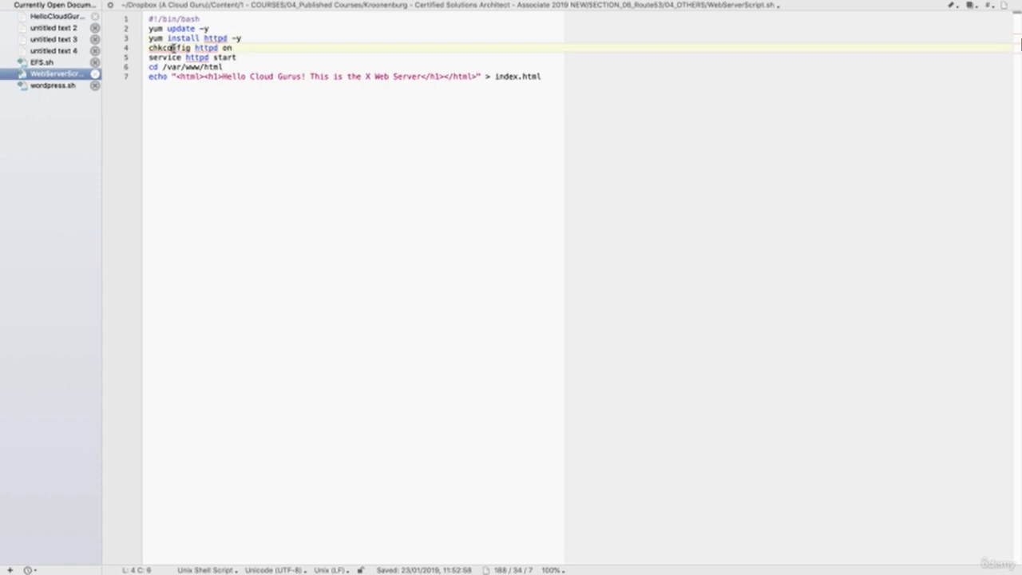
click(222, 58)
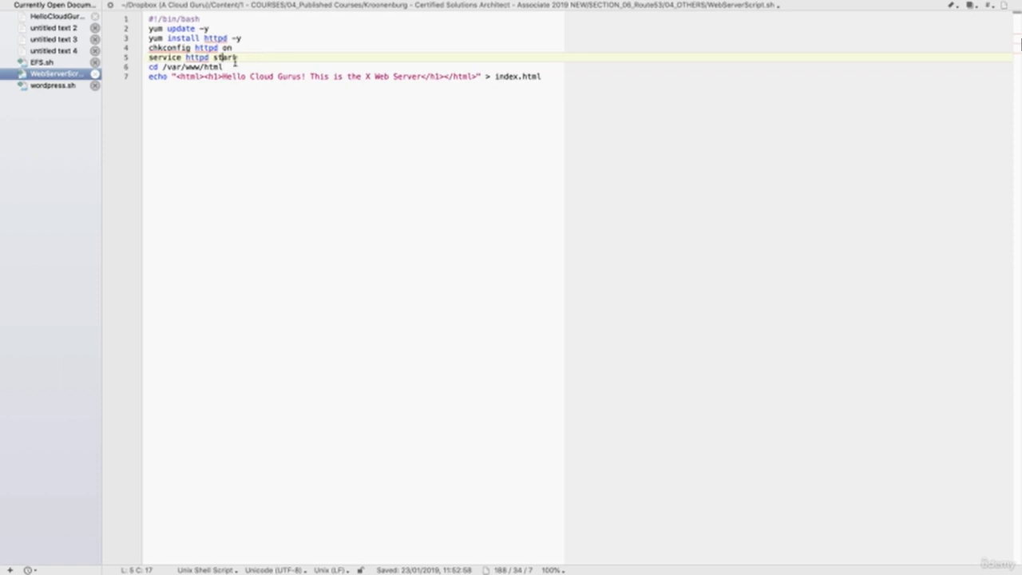
key(Down)
click(248, 75)
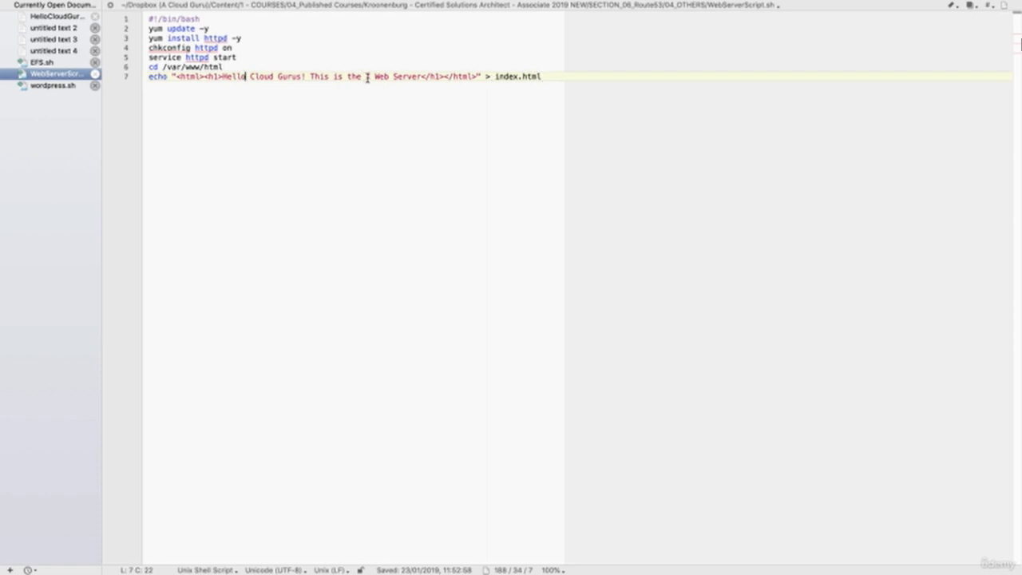
drag(543, 76, 147, 17)
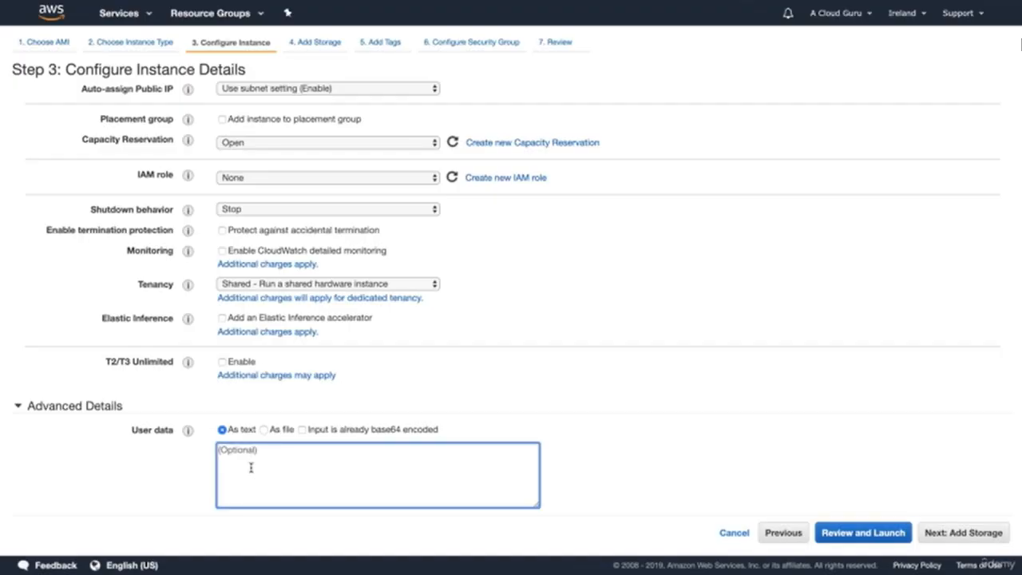
Step: Paste the script into the instance's user data and replace the X before "Web Server" with Irish
text(#!/bin/bash yum update -y yum install httpd -y chkconfig httpd on service httpd start cd /var/www/html echo "<html><h1>Hello Cloud Gurus! This is the X Web Server</h1></html>" > index.html)
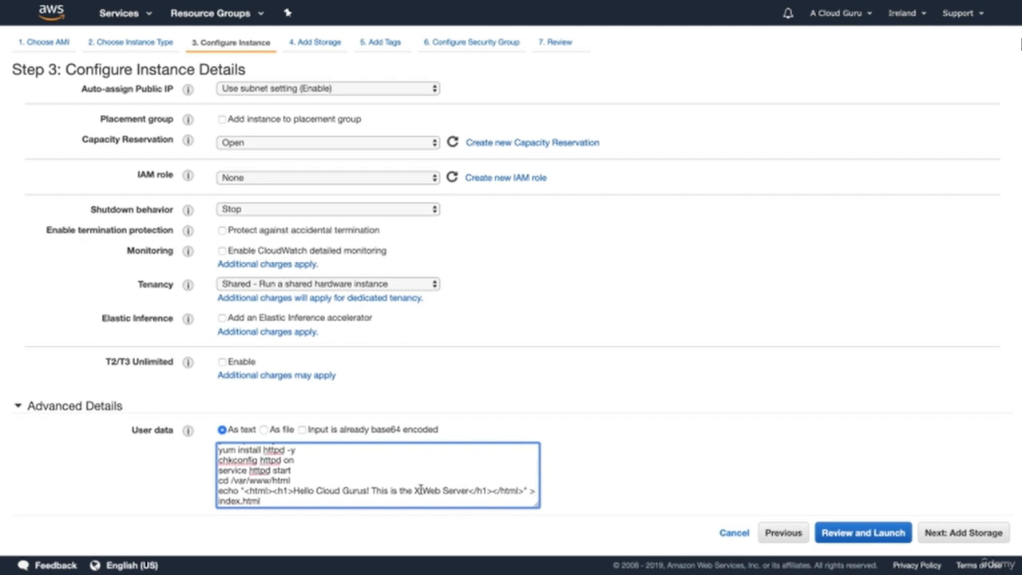
text(Irish)
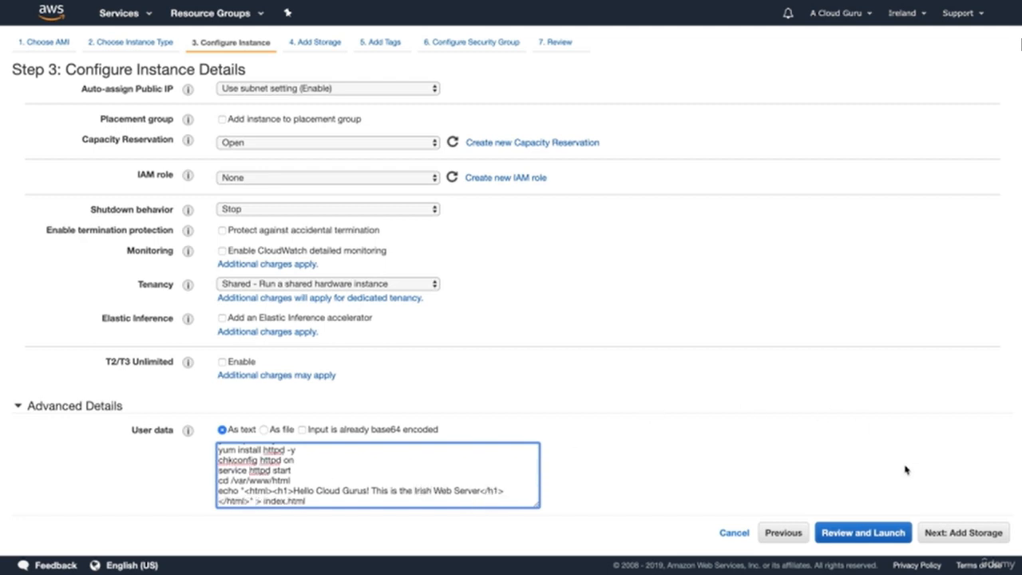
click(951, 529)
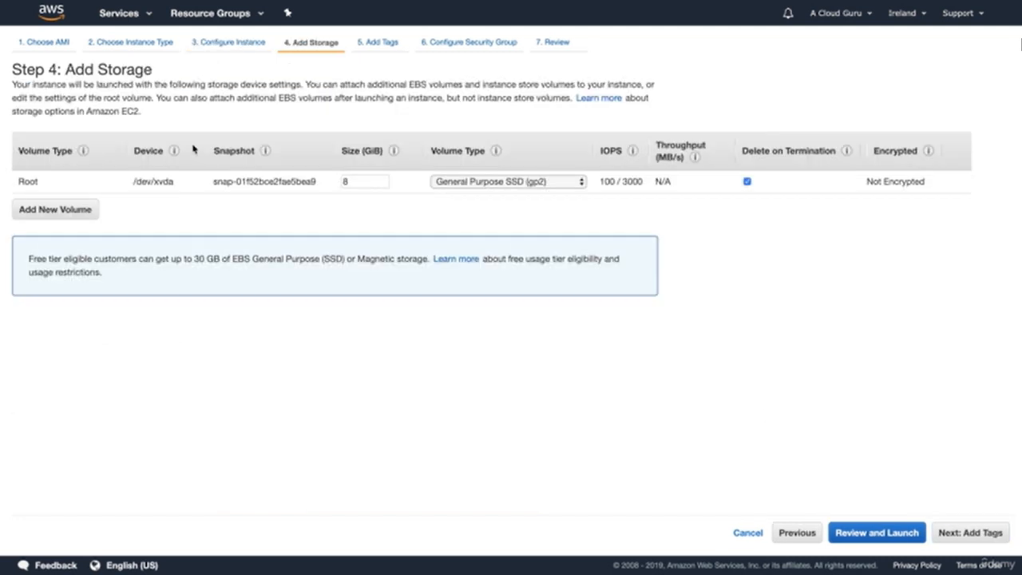
Step: Keep the default storage, add no tags, and assign the existing WebDMZ security group to the instance
click(972, 535)
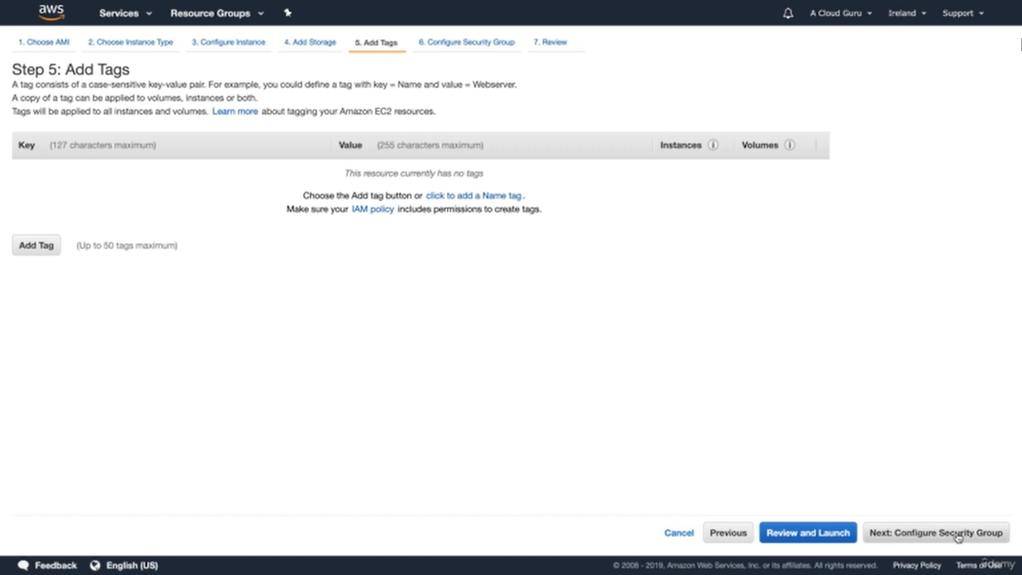
click(959, 533)
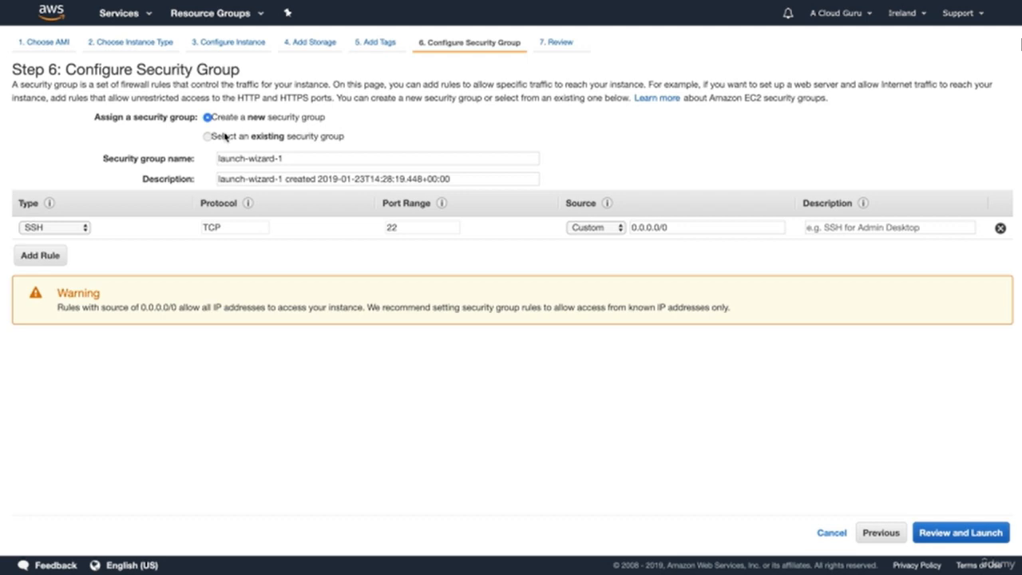
click(225, 138)
click(306, 242)
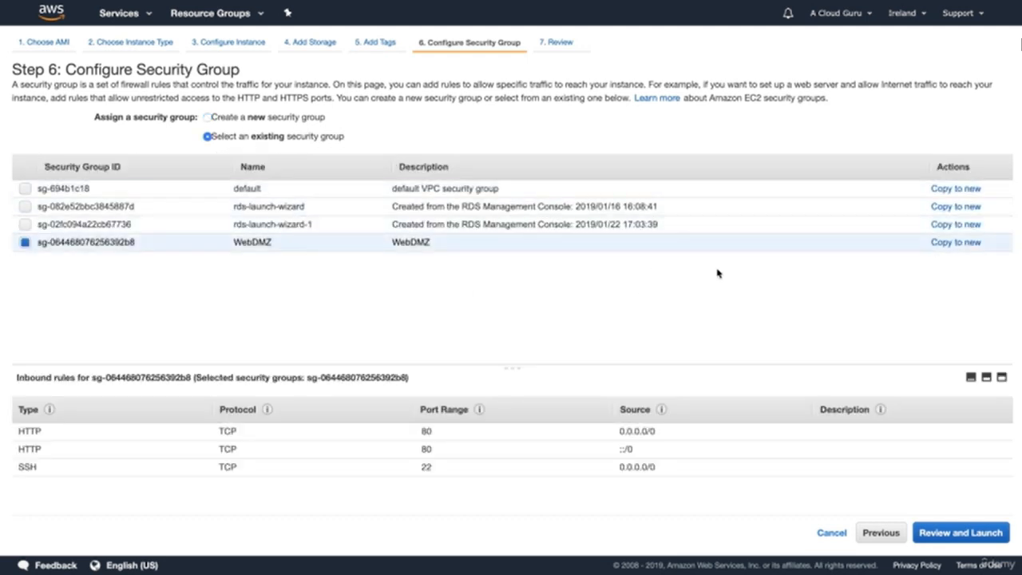
Step: Review and launch the instance with the existing London key pair, acknowledging access to its private key file
click(940, 534)
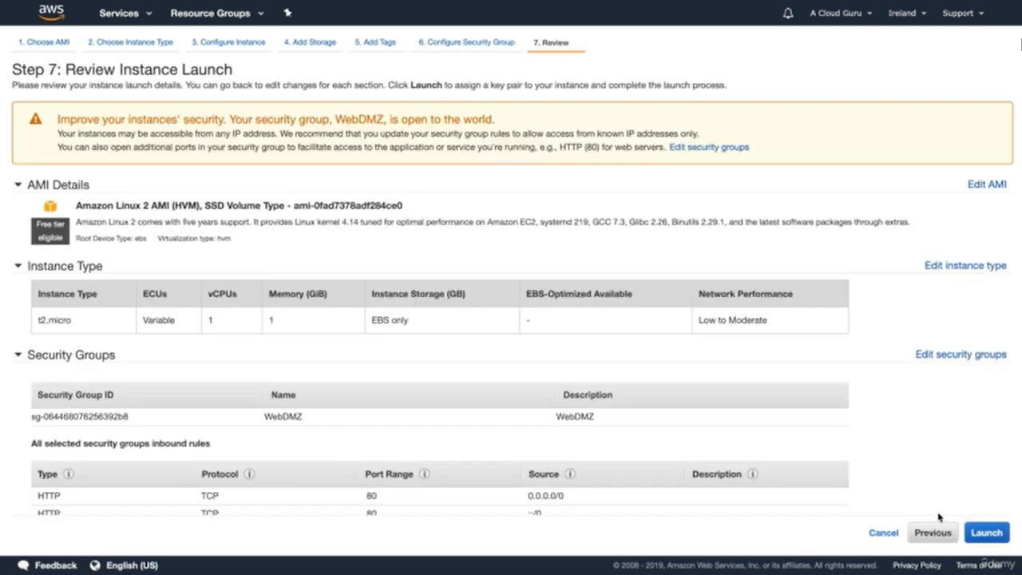
click(991, 533)
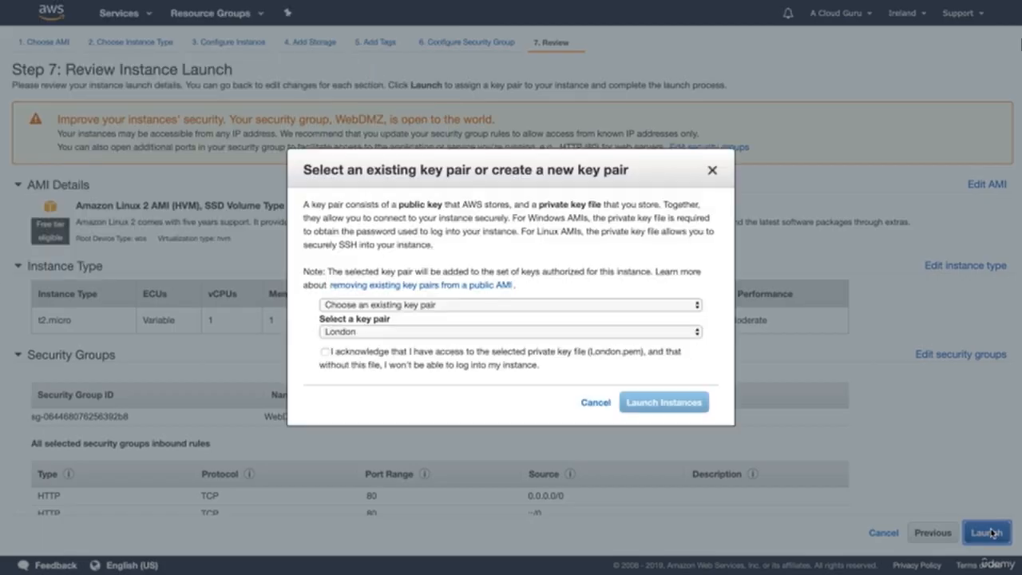
click(398, 352)
click(650, 405)
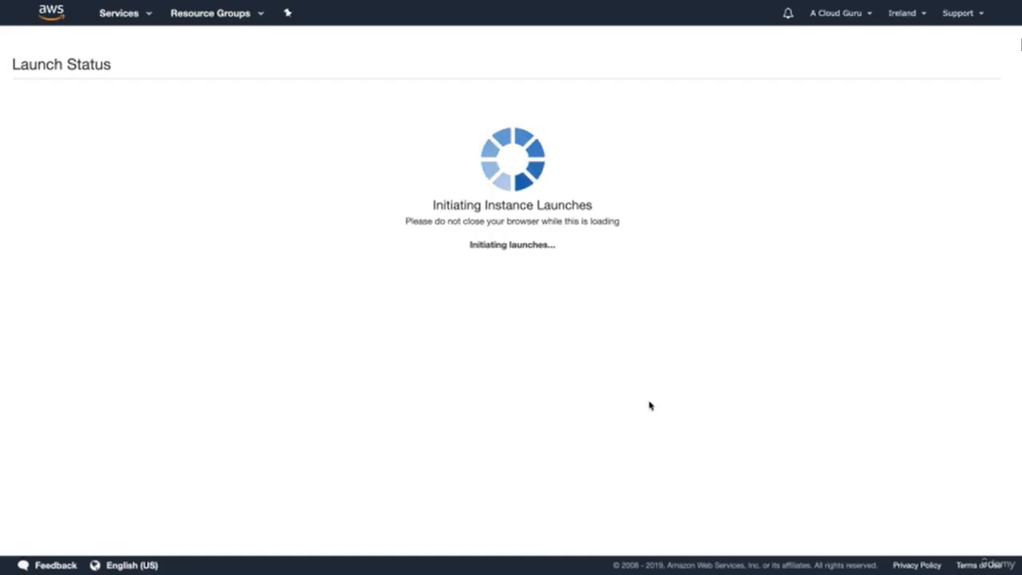
Step: Switch to the Asia Pacific (Sydney) region and start launching a t2.micro instance from the Amazon Linux 2 AMI
click(913, 18)
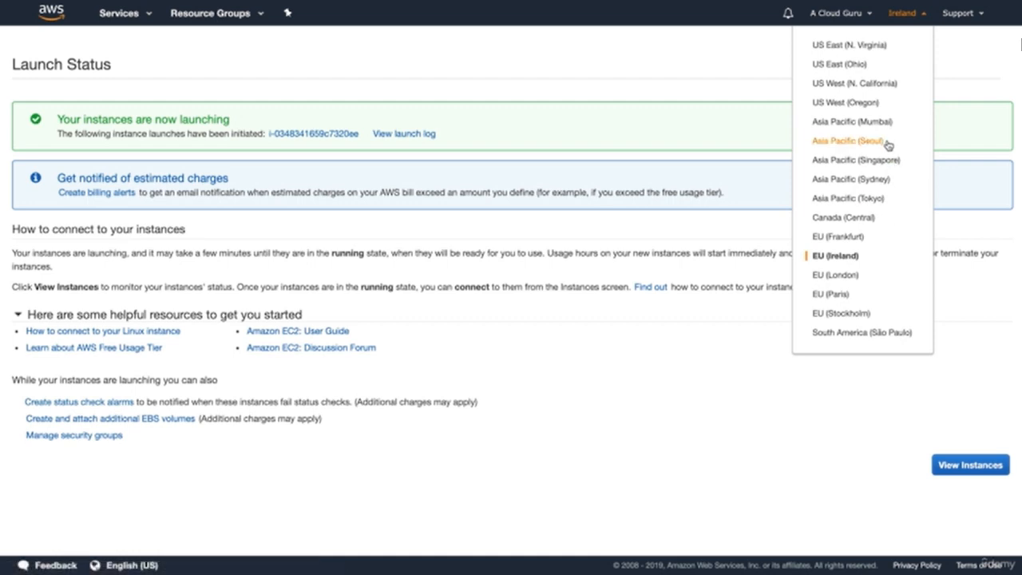
click(874, 179)
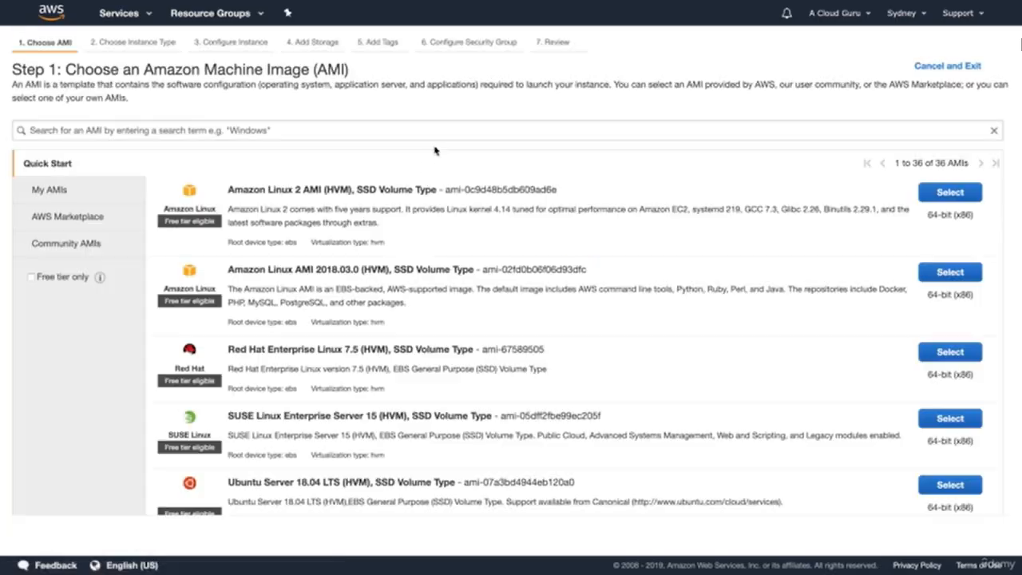
click(947, 192)
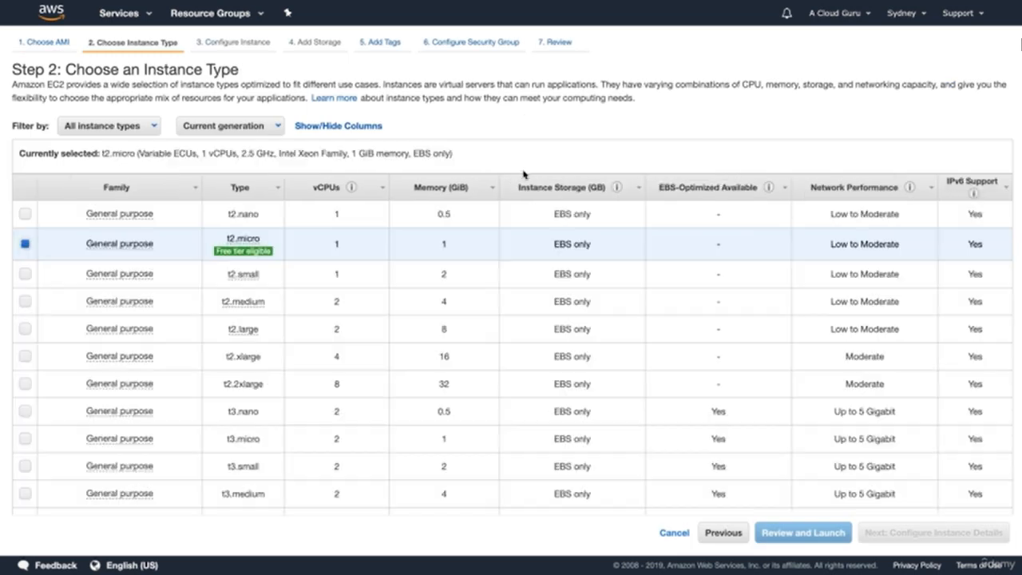
click(946, 535)
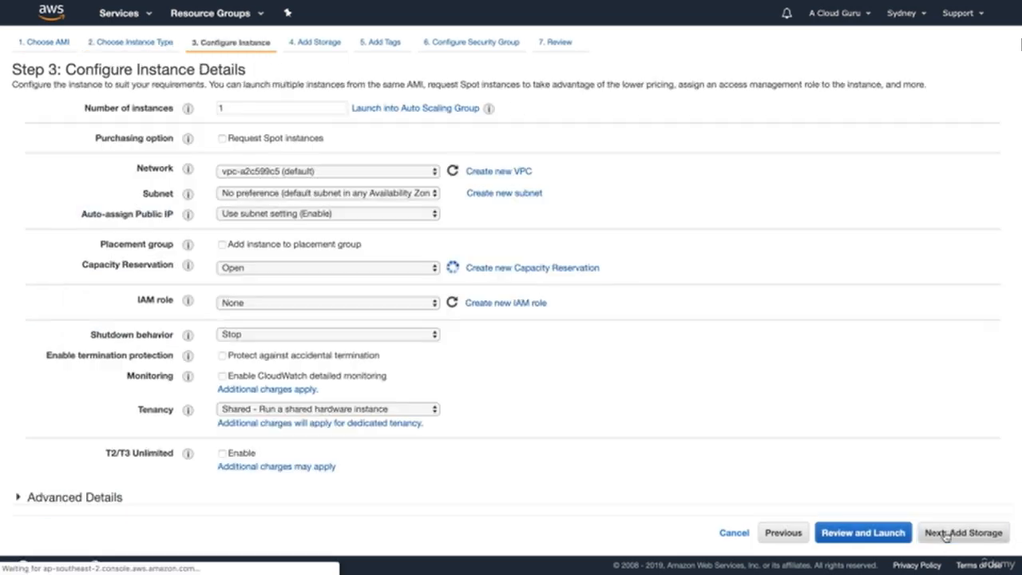
Step: Paste the bootstrap script into the Sydney instance's user data and replace the X before "Web Server" with Sydney
click(59, 500)
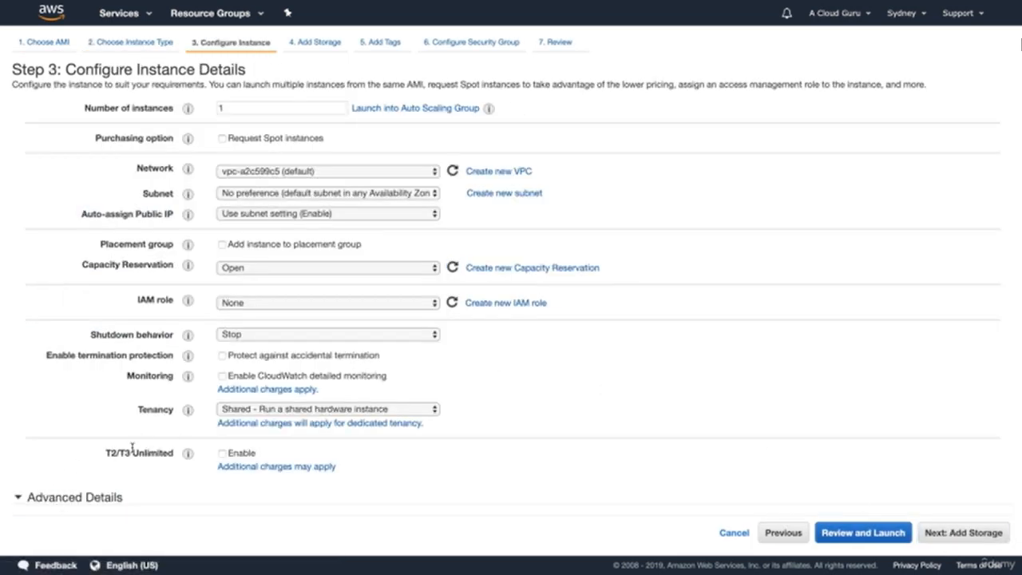
scroll(160, 450, down, 2)
click(293, 471)
text(yum install httpd -y chkconfig httpd on service httpd start cd /var/www/html echo "<html><h1>Hello Cloud Gurus! This is the Web Server</h1></html>" > index.html)
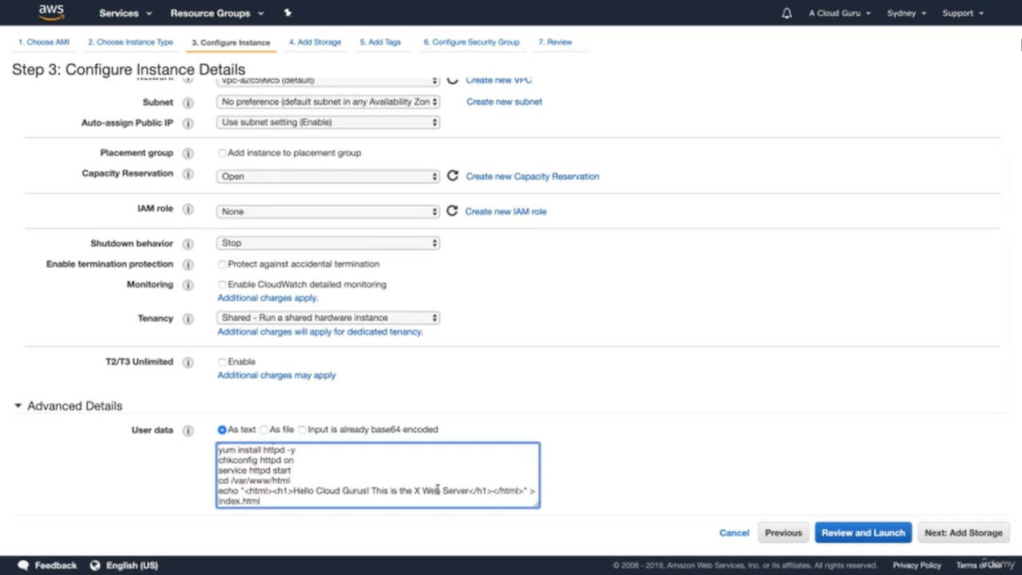
text(Sydney)
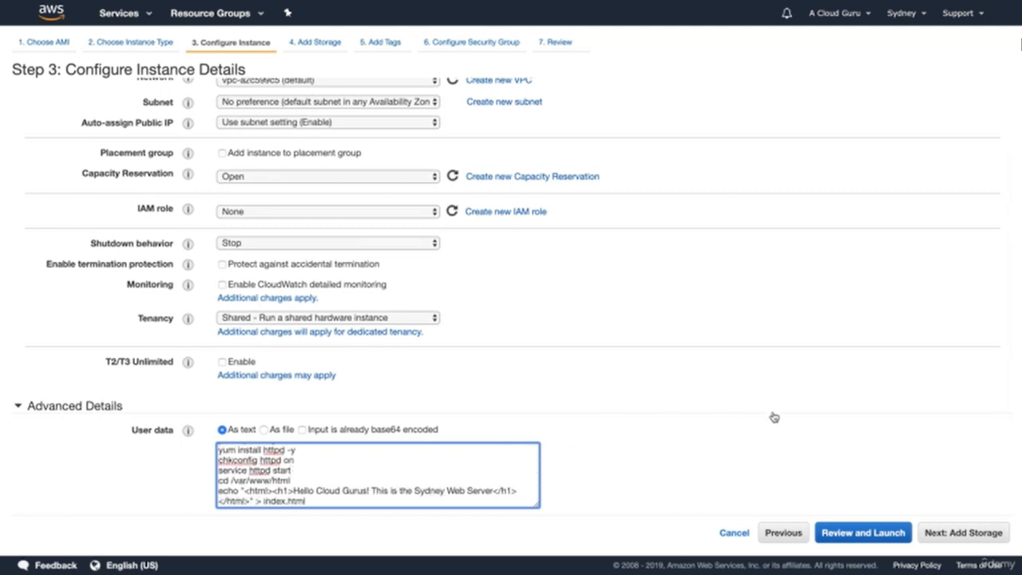
Step: Keep the Sydney instance's default storage, add no tags, and name and describe its new security group WebDMZ
click(976, 533)
click(976, 532)
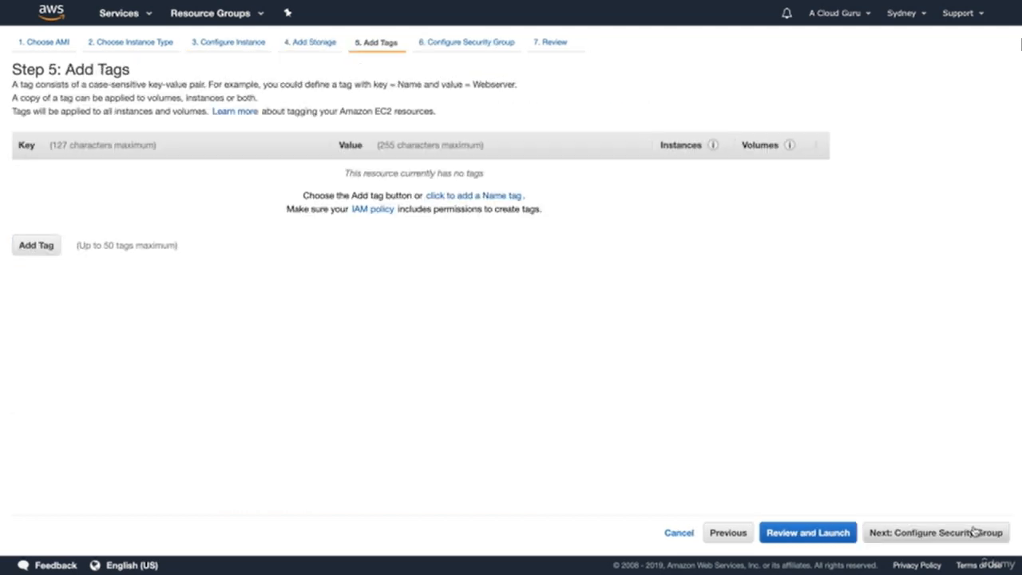
click(976, 532)
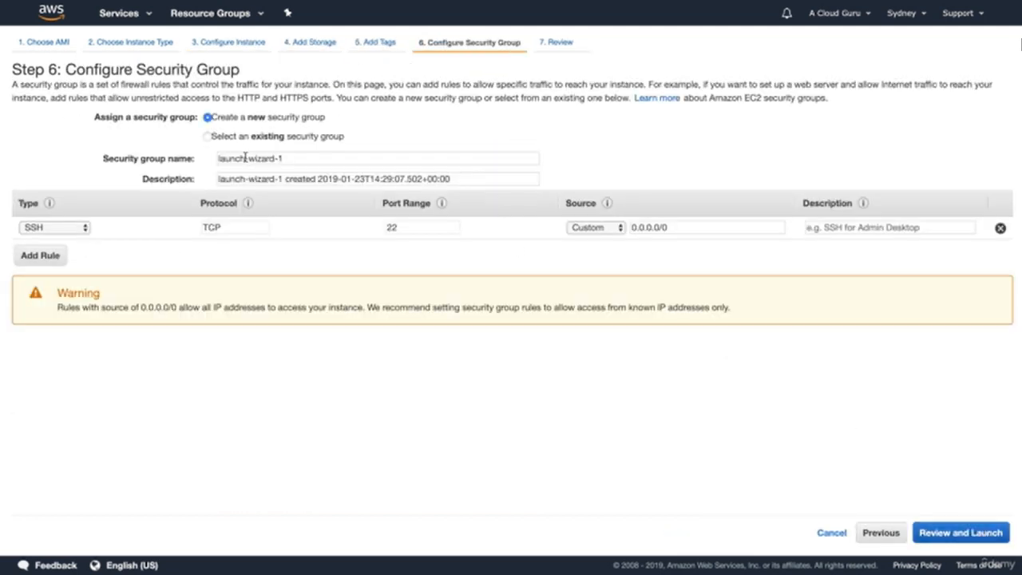
triple_click(270, 156)
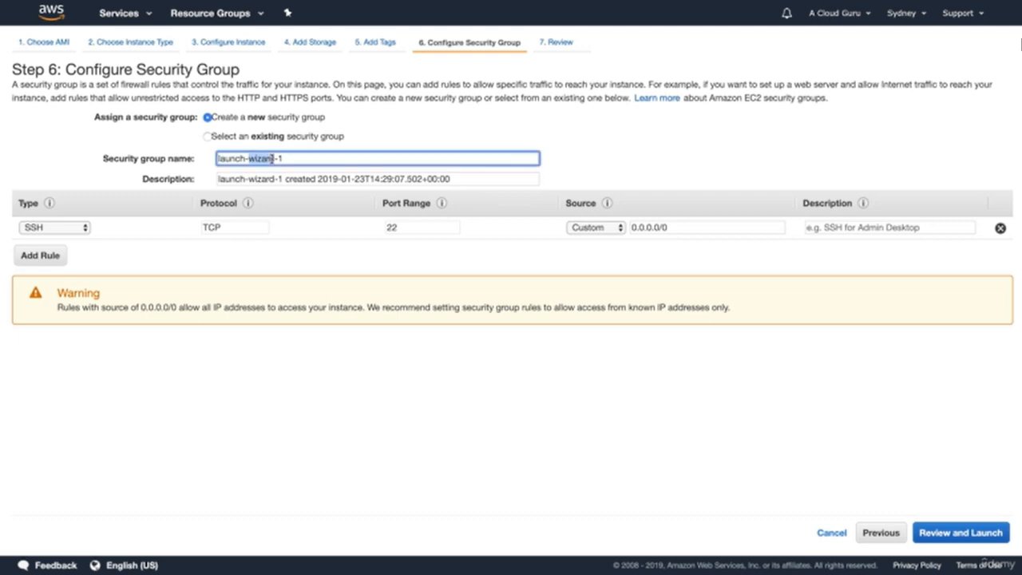
text(WebDMZ)
key(Tab)
text(WebDM)
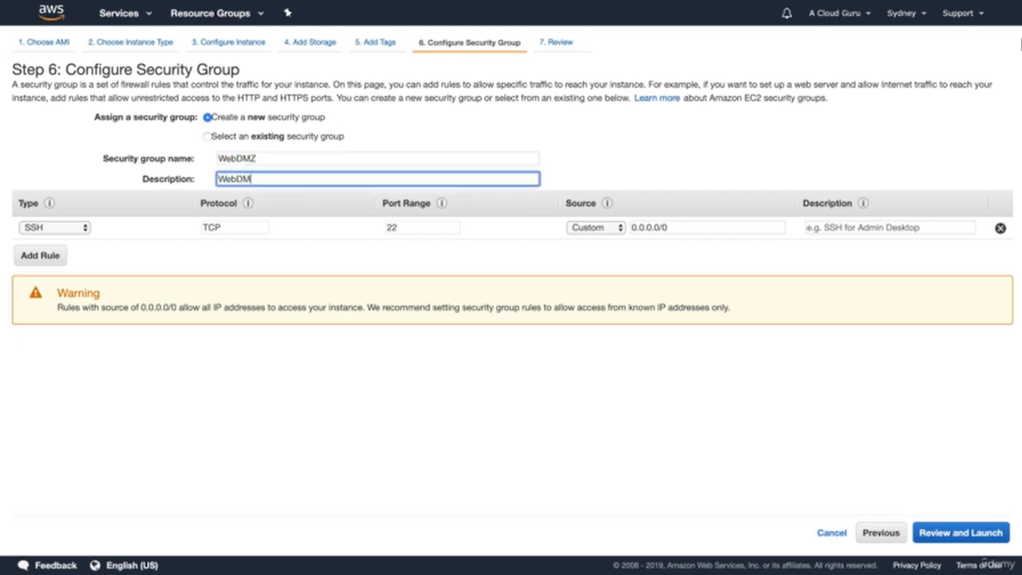
Step: Add an HTTP rule on port 80 to the Sydney instance's new security group, open to all addresses
click(48, 255)
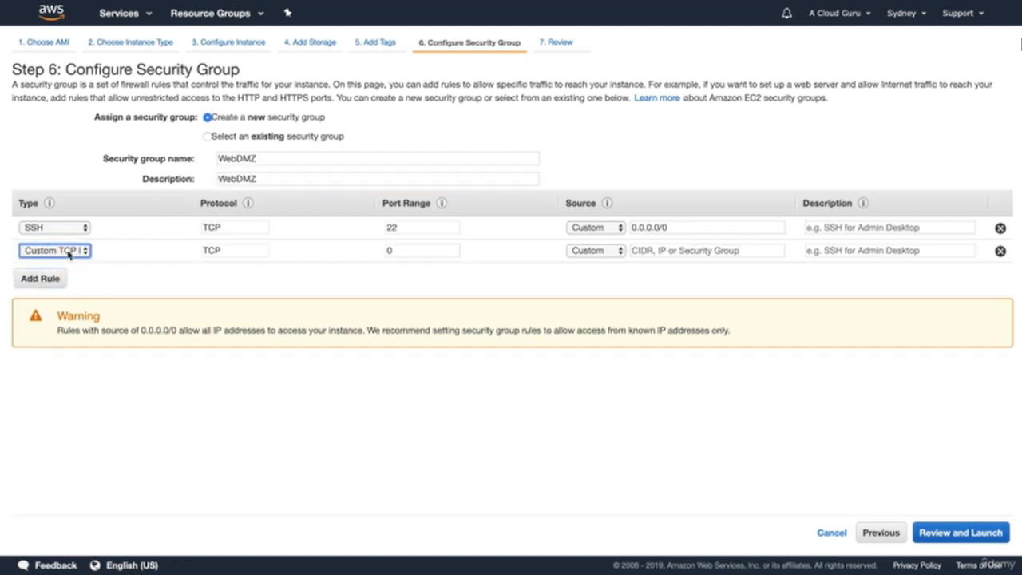
click(69, 252)
click(40, 420)
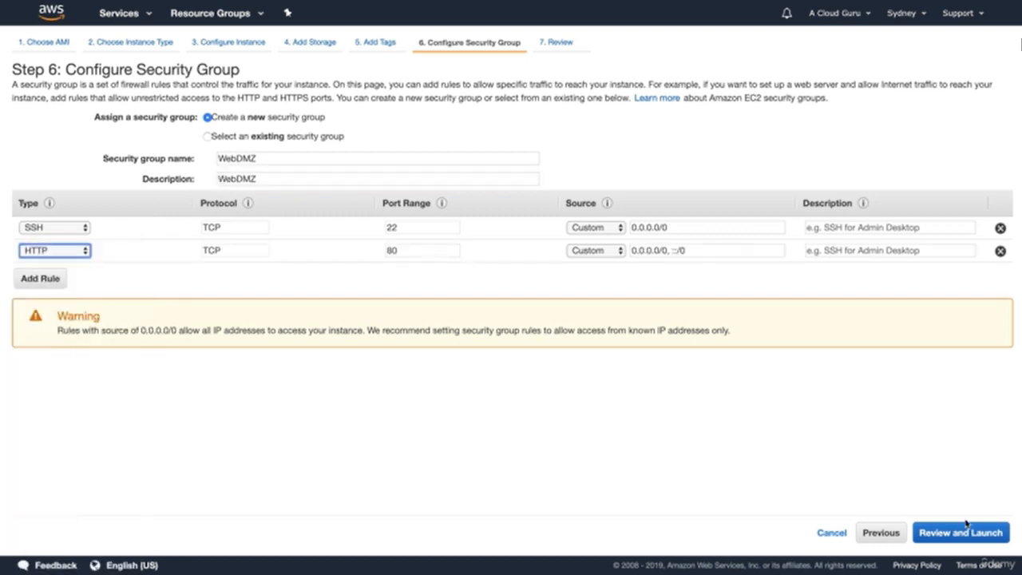
Step: Review the Sydney instance, create and download a new key pair named MySydneyKey, and launch the instance
click(963, 532)
click(968, 532)
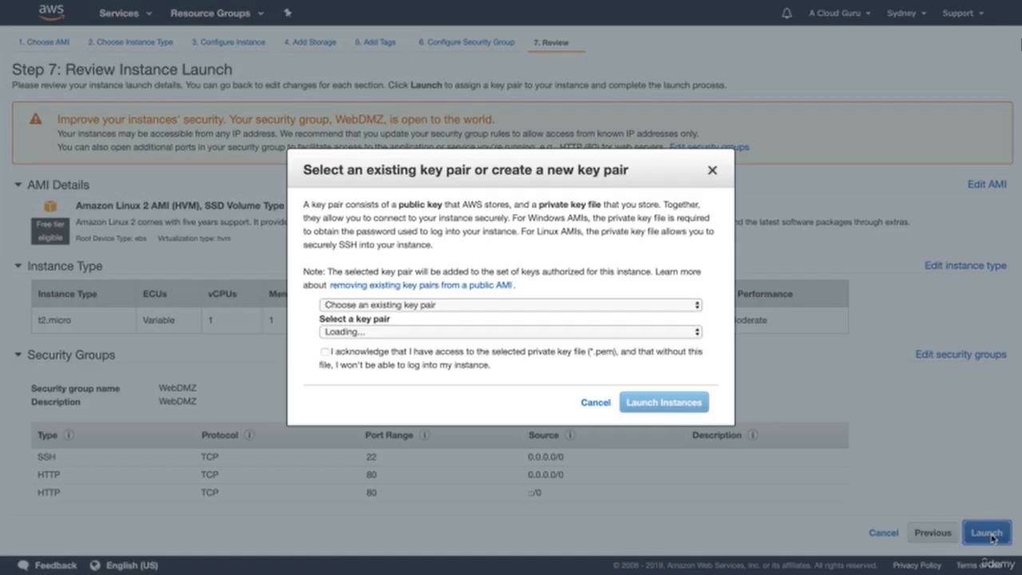
click(469, 305)
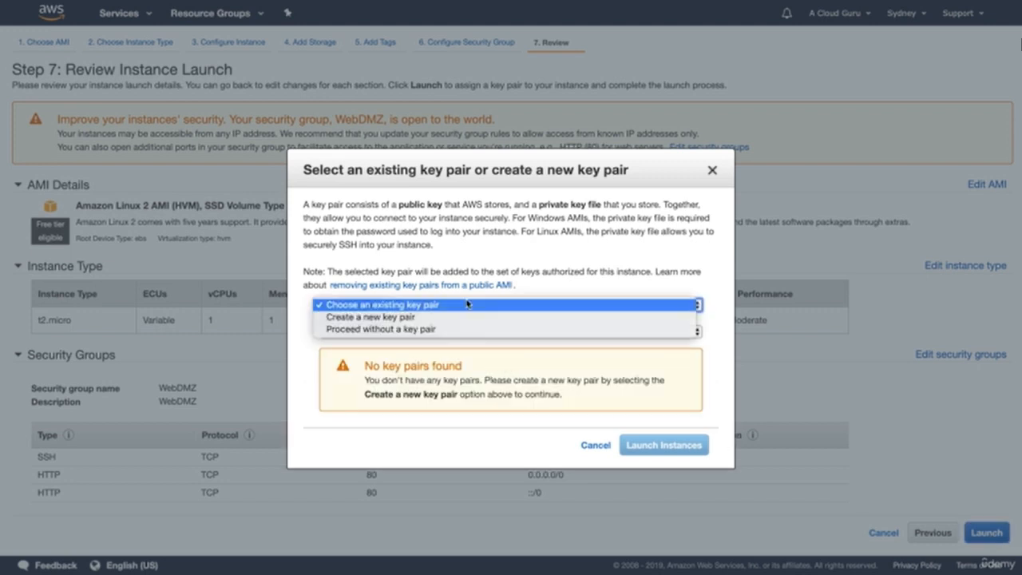
click(438, 317)
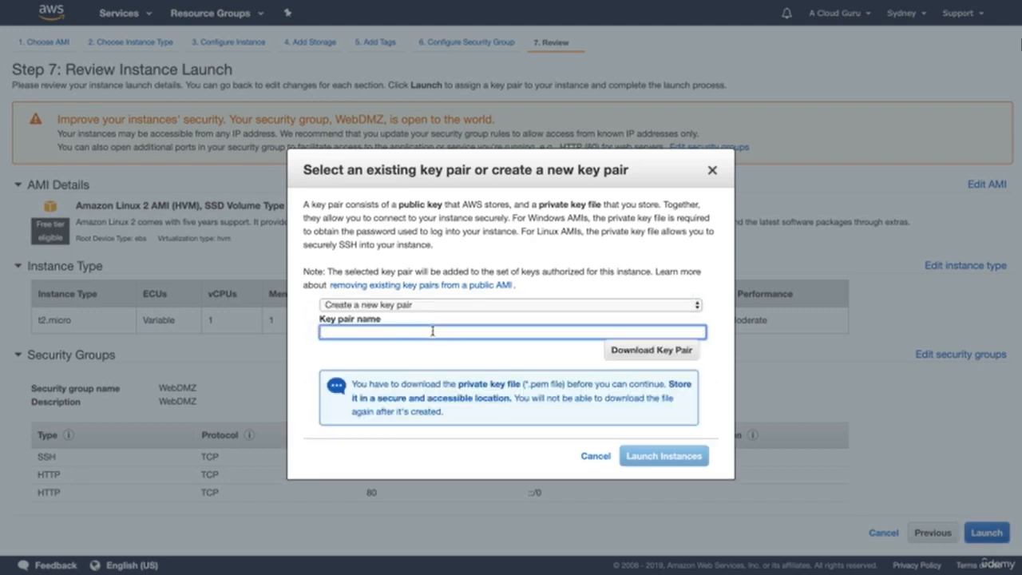
text(MySydneyKey)
click(652, 354)
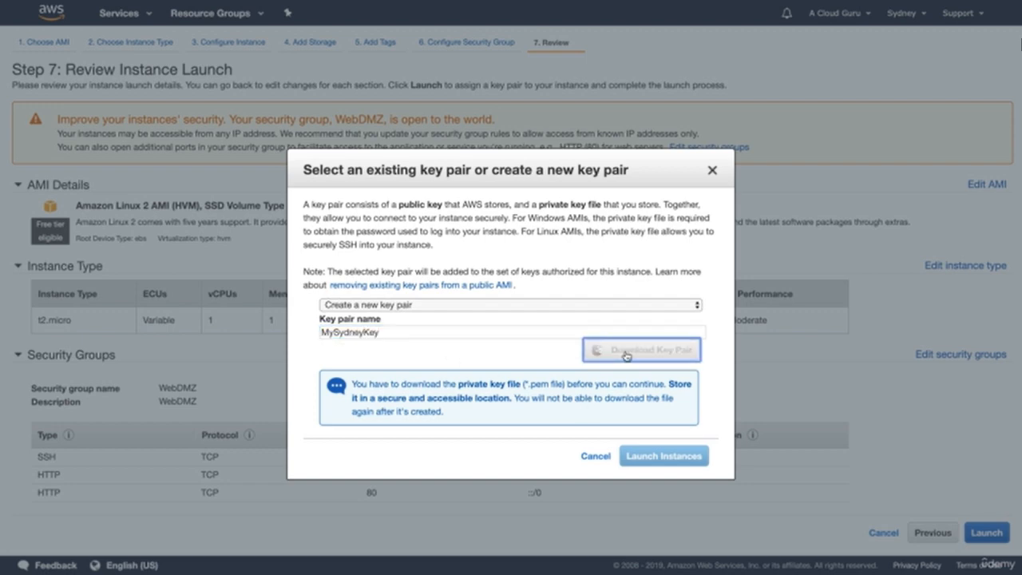
click(659, 458)
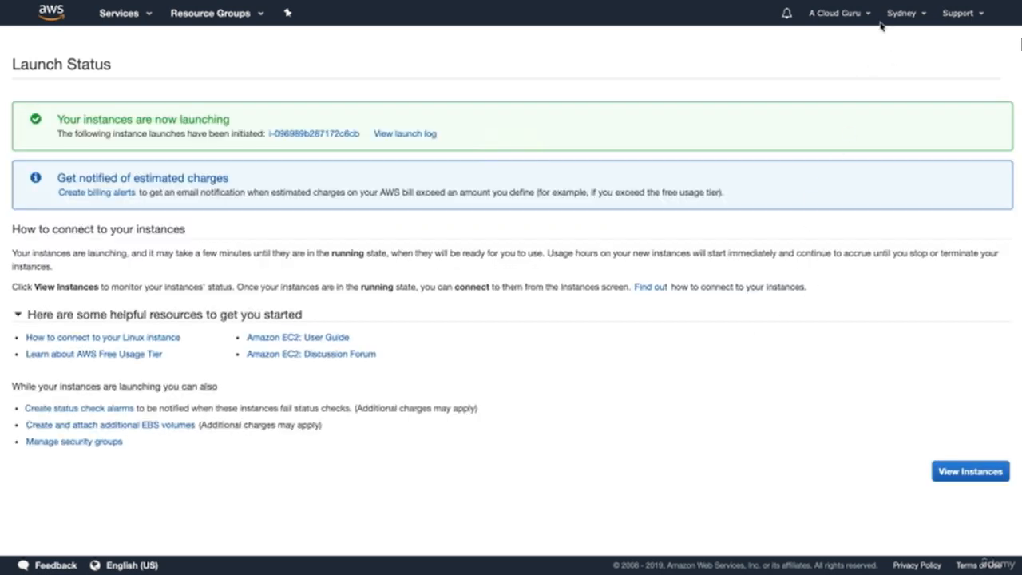
Step: Switch to the US East (Ohio) region and start launching a t2.micro instance from the Amazon Linux AMI 2018.03.0
click(906, 16)
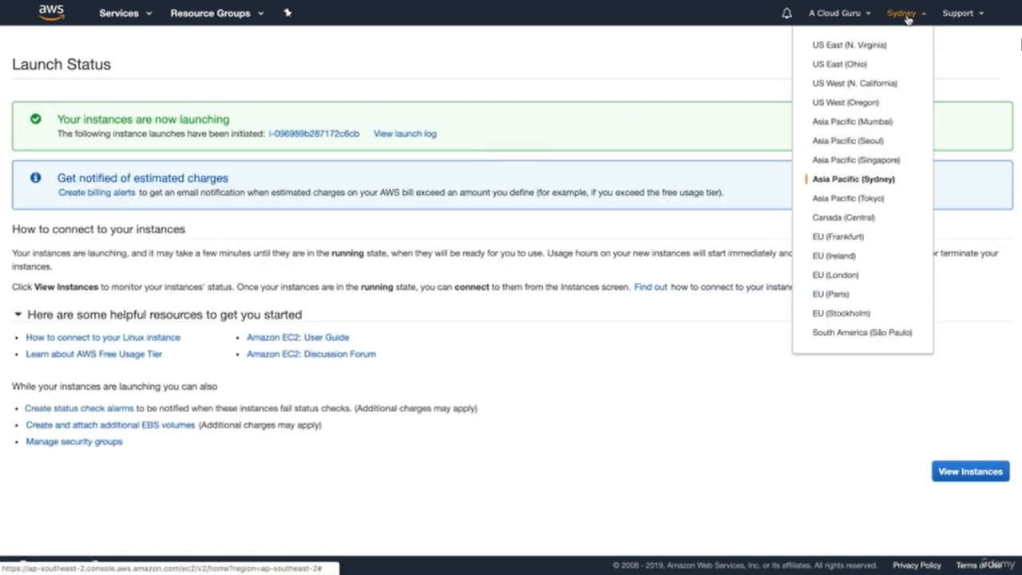
click(848, 64)
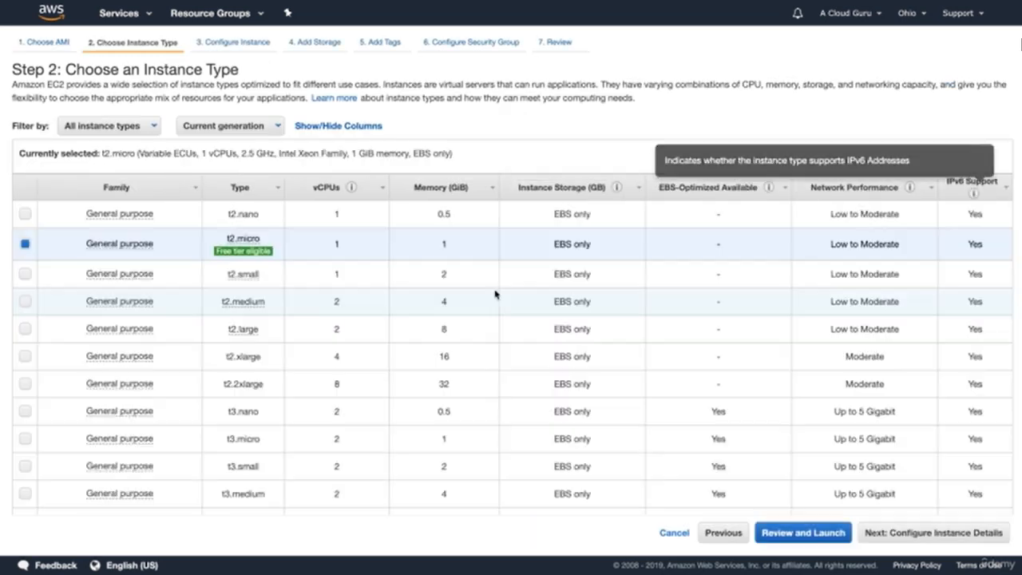
click(917, 531)
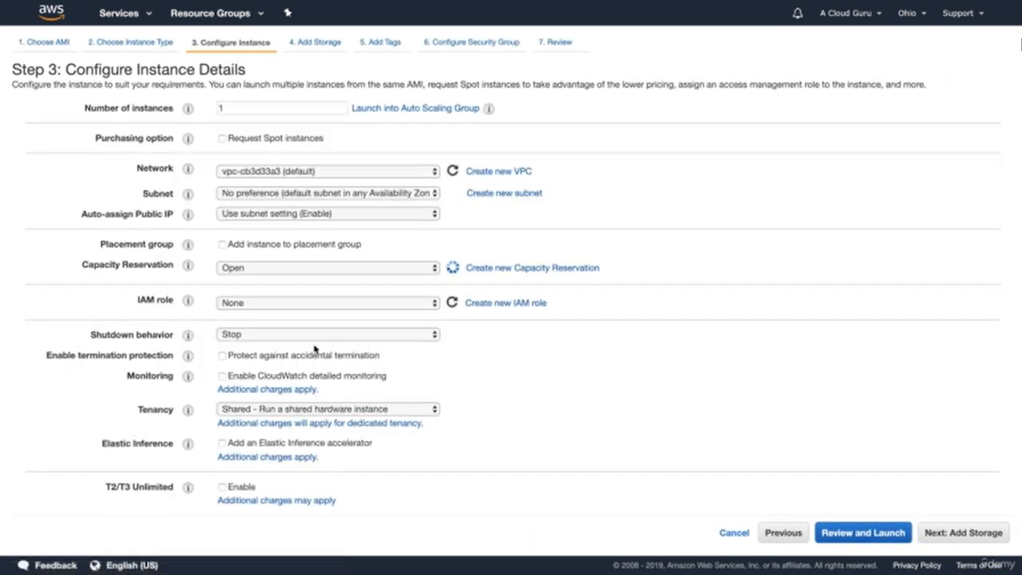
Step: Paste the bootstrap script into the Ohio instance's user data and replace the X before "Web Server" with Ohio
scroll(83, 376, down, 1)
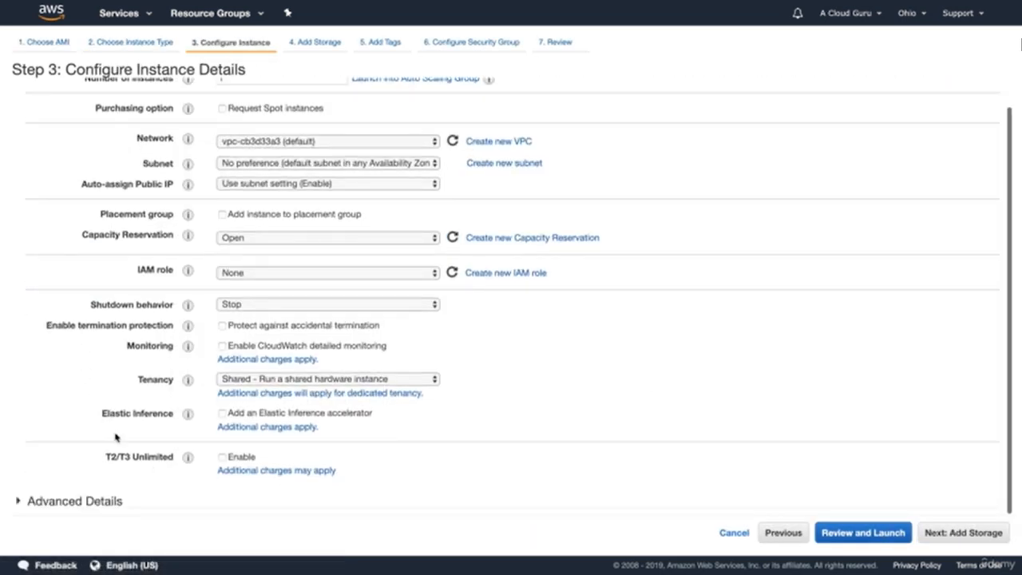
click(89, 502)
scroll(176, 474, down, 3)
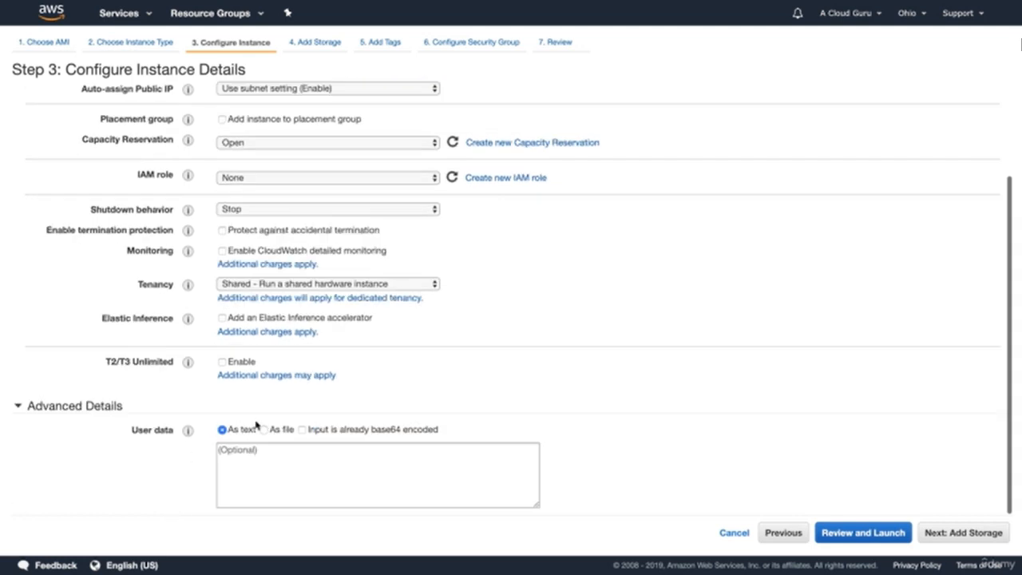
click(277, 459)
text(yum install httpd -y chkconfig httpd on service httpd start cd /var/www/html echo "<html><h1>Hello Cloud Gurus! This is the X Web Server</h1></html>" > index.html)
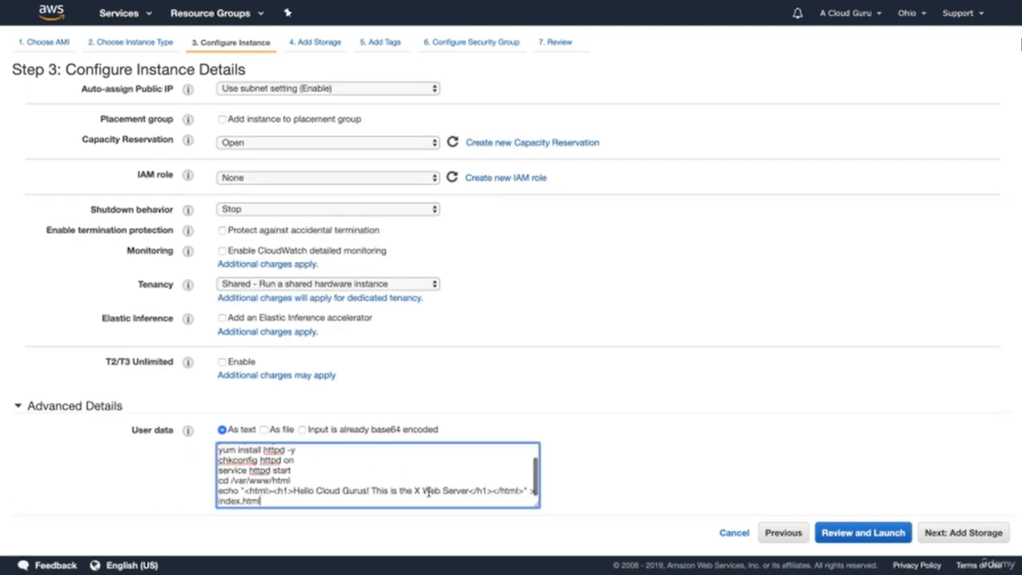
click(420, 492)
key(BackSpace)
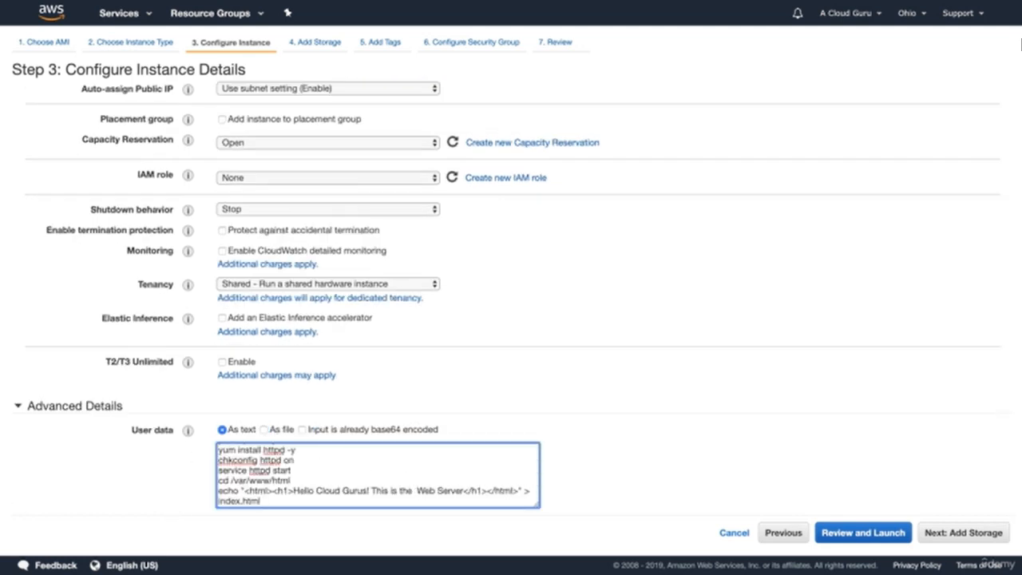
text(Ohio)
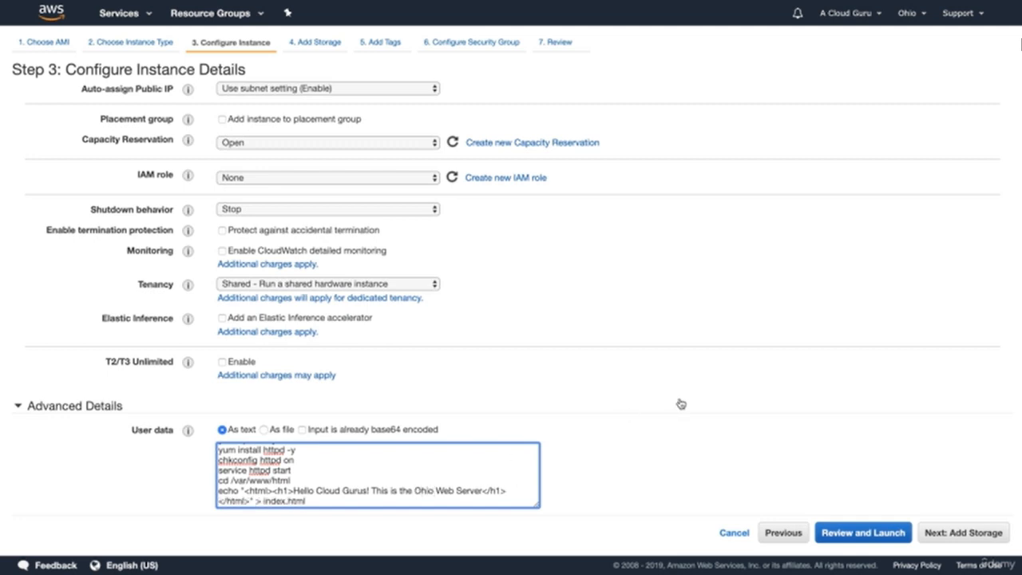
Step: Keep the Ohio instance's default storage, add no tags, and name and describe its new security group WebDMZ
click(991, 533)
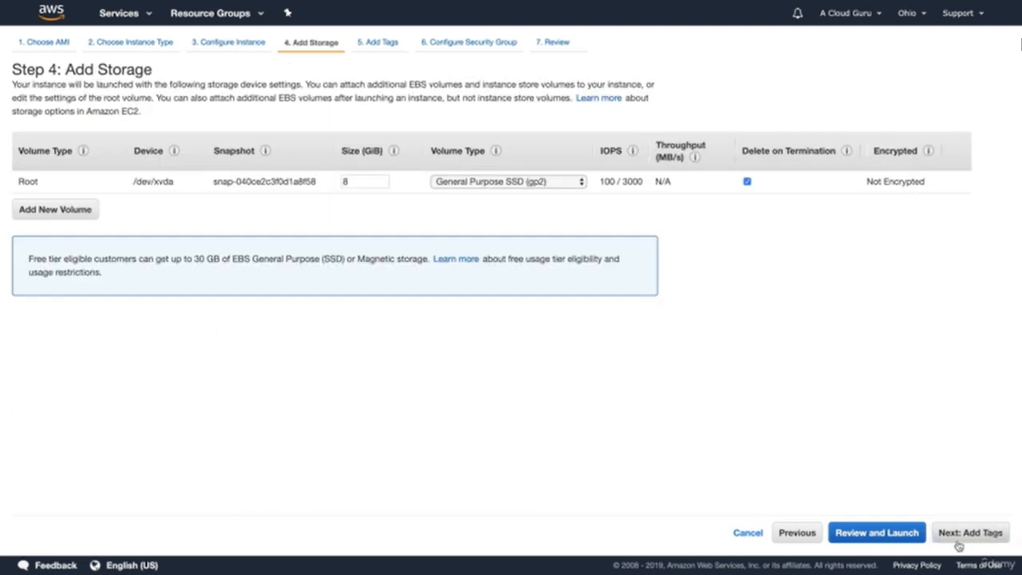
click(973, 534)
click(975, 534)
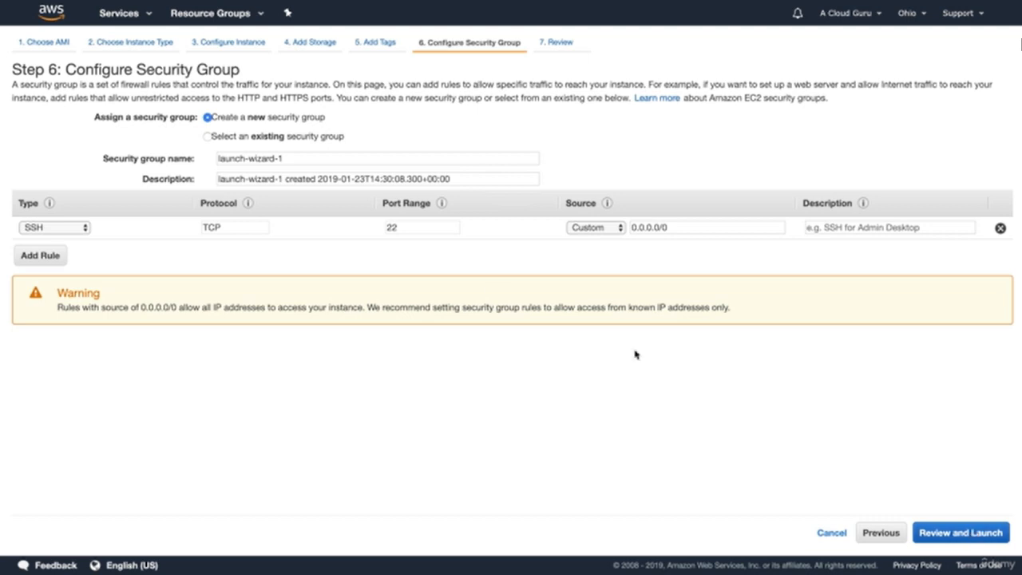
triple_click(282, 159)
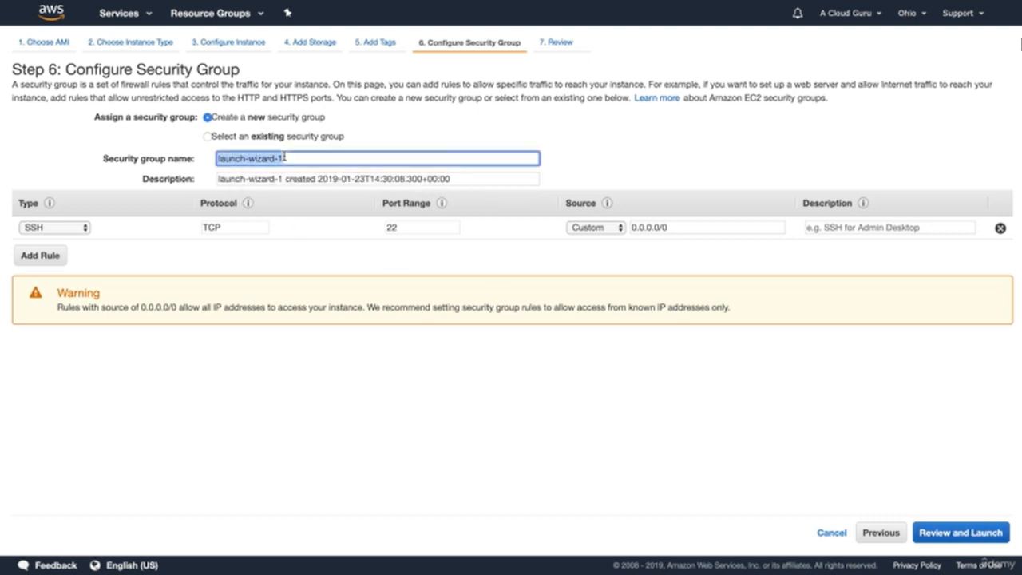
text(WE)
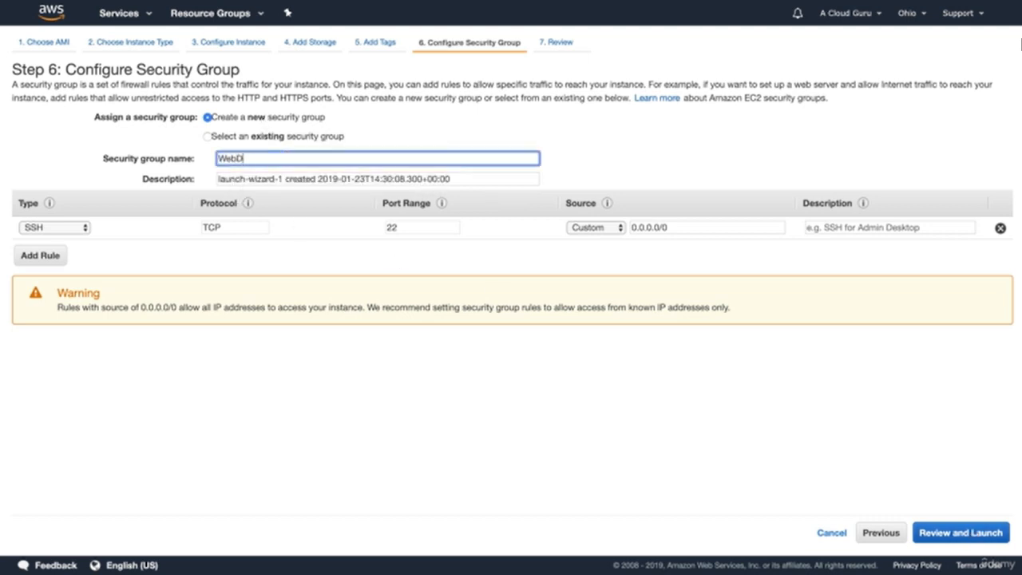
key(Tab)
text(We)
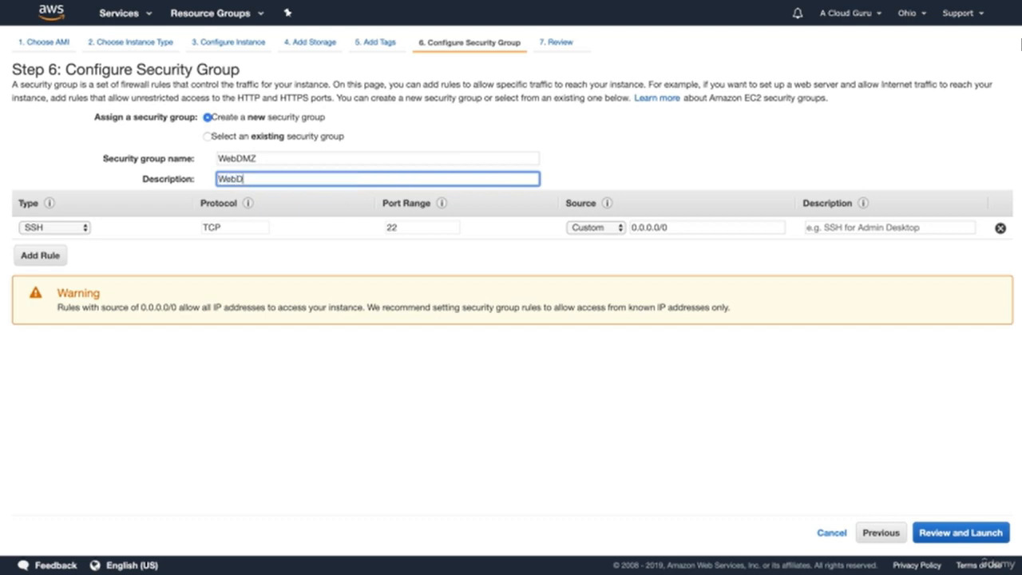
Step: Add an HTTP rule on port 80 to the Ohio instance's new security group, open to all addresses
click(33, 257)
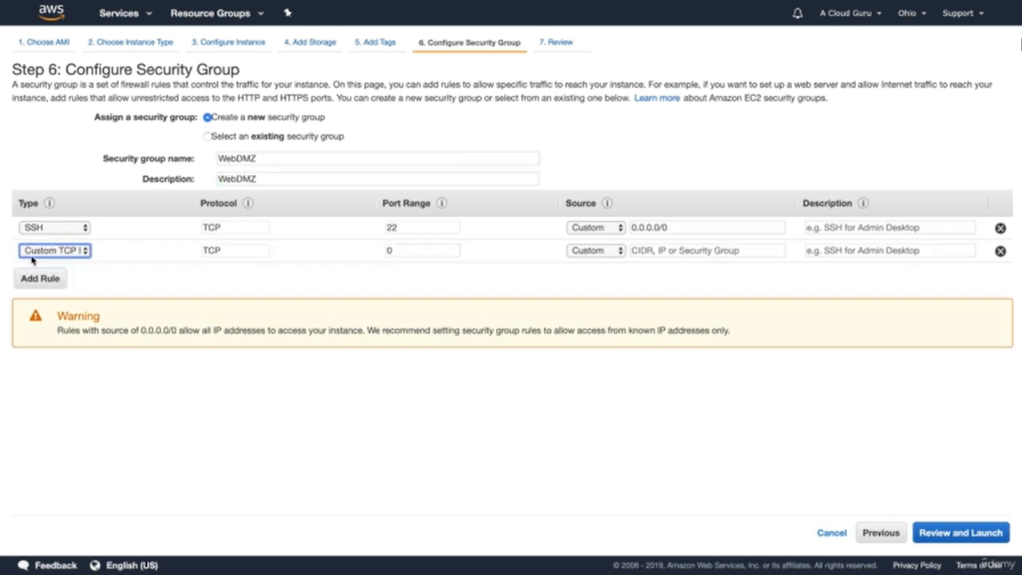
click(54, 251)
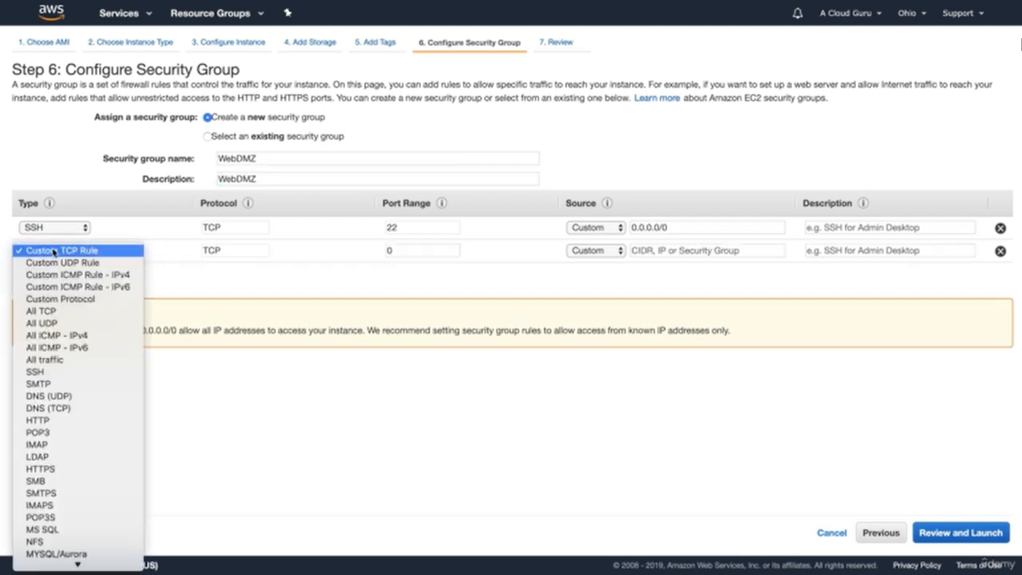
click(56, 421)
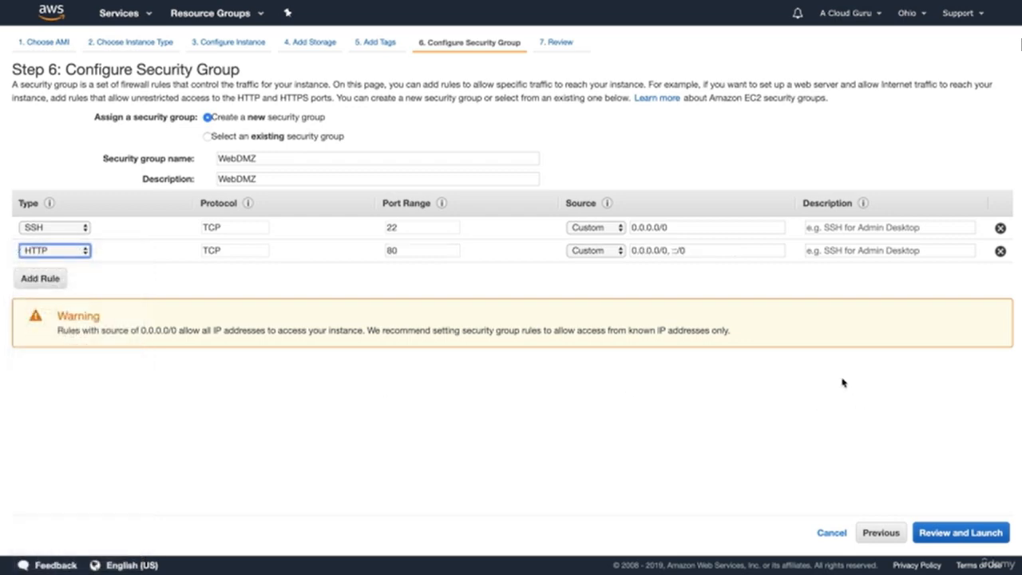
Step: Launch the Ohio instance with a newly created key pair and open the list of instances
click(976, 531)
click(976, 532)
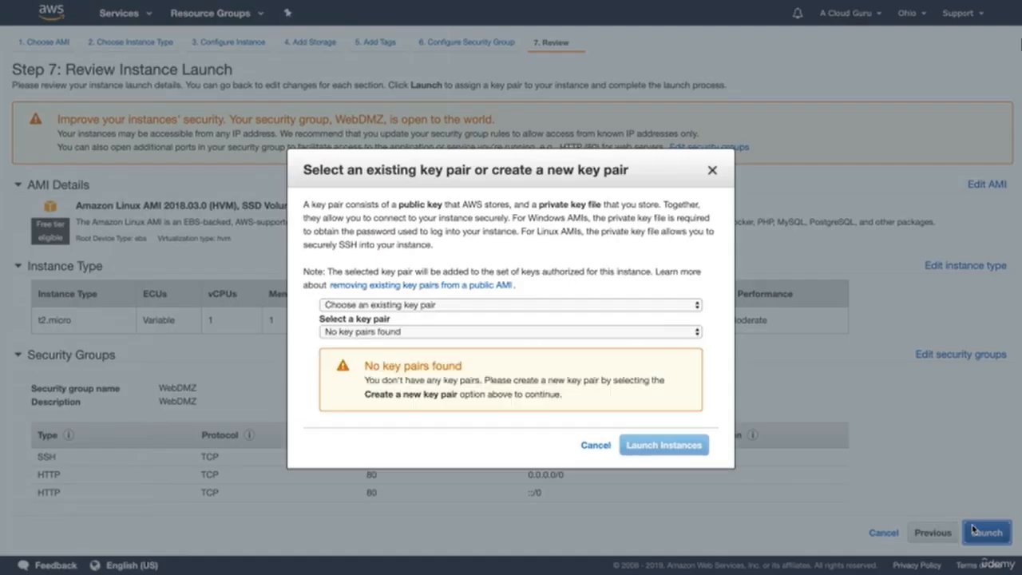
click(445, 305)
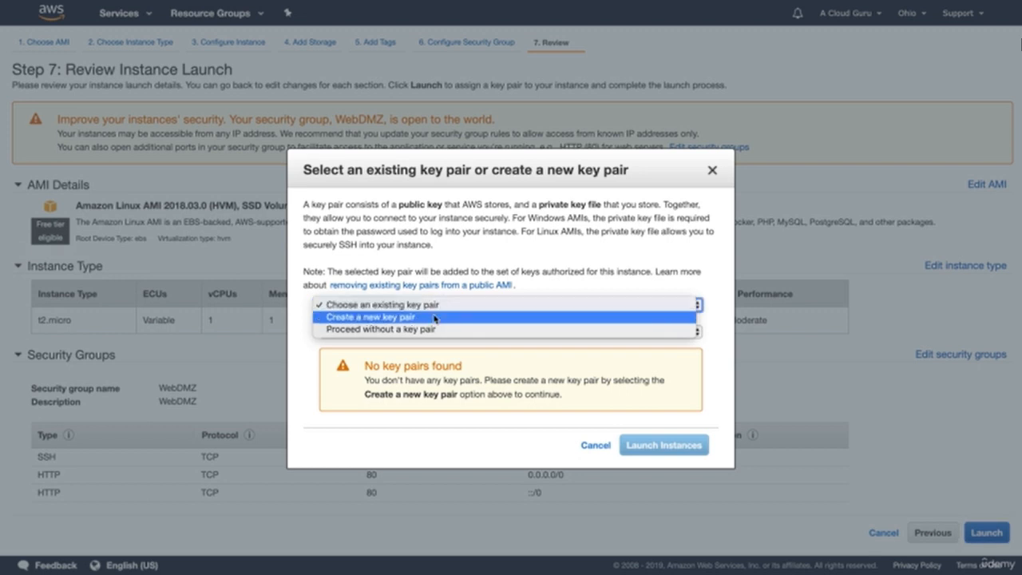
click(425, 317)
text(My)
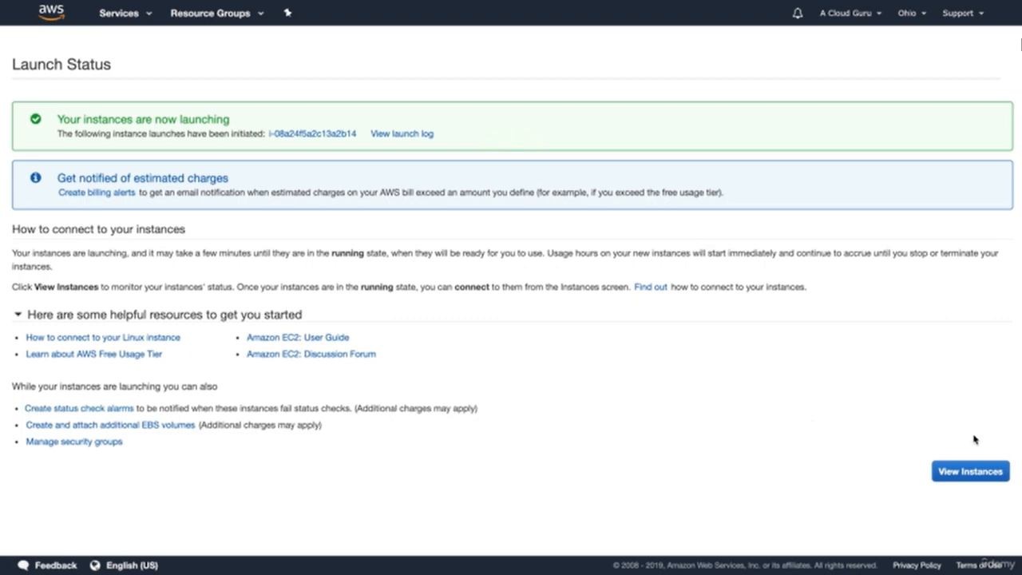
click(973, 478)
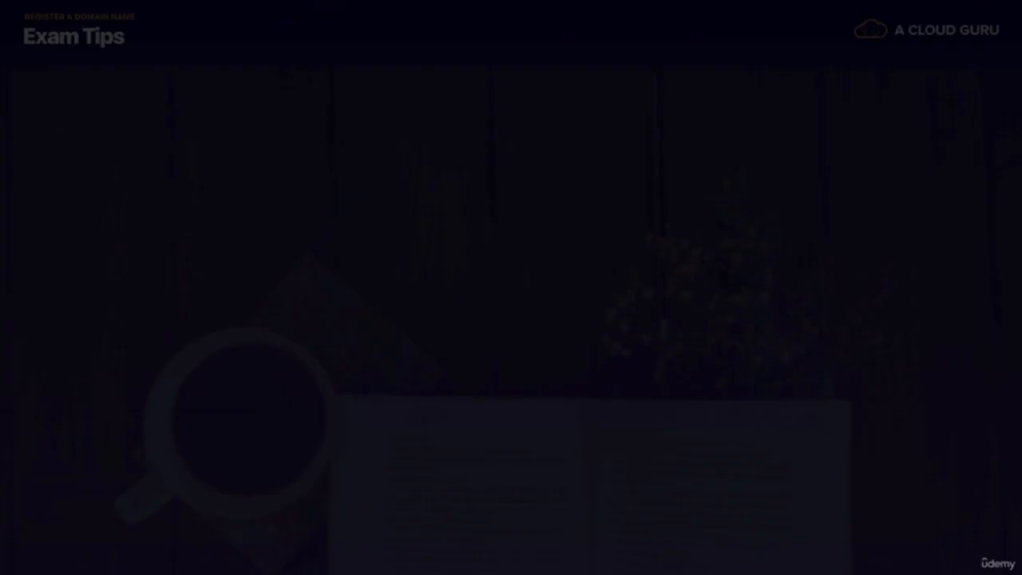